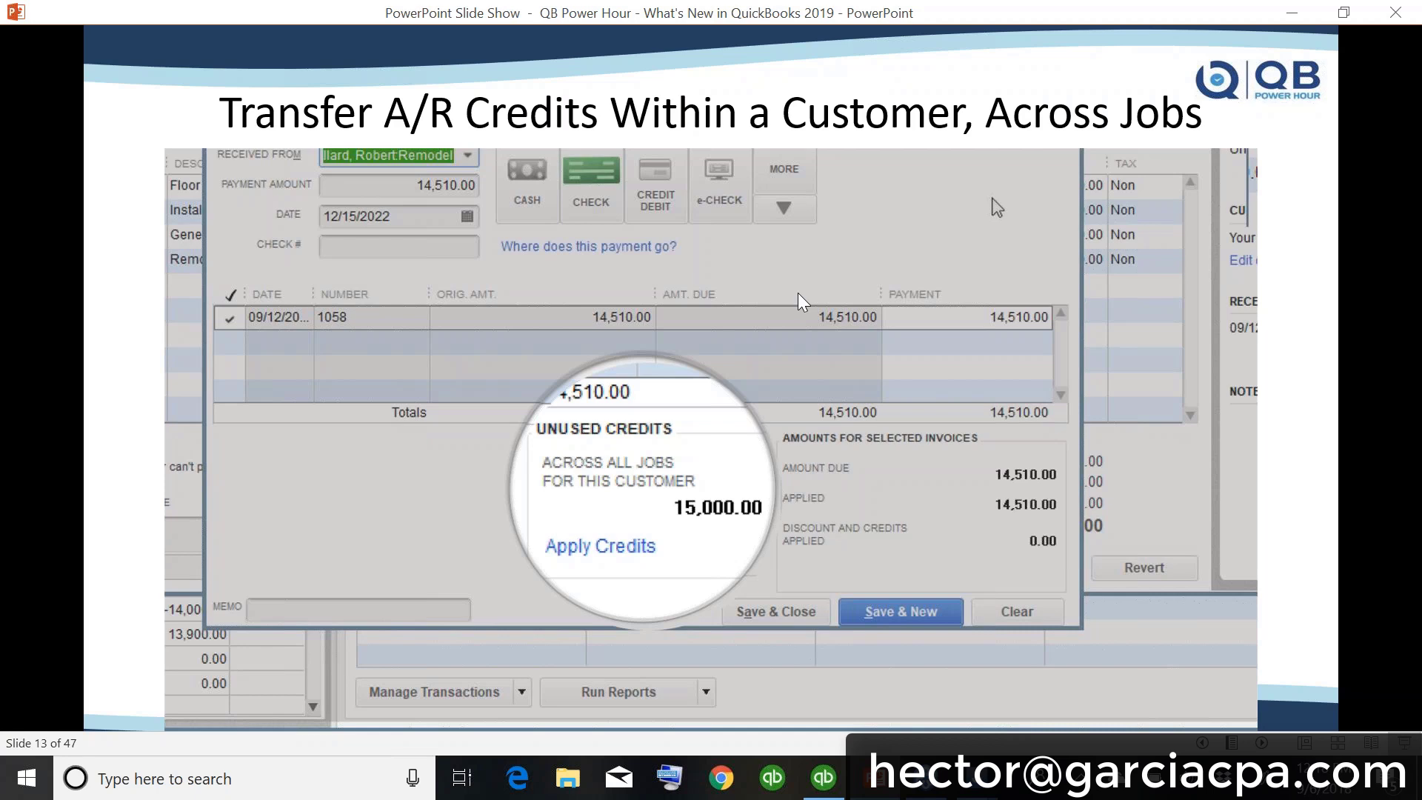
- Switch from the PowerPoint slide show to QuickBooks, showing the invoice with a 165.50 balance due
left_click(830, 766)
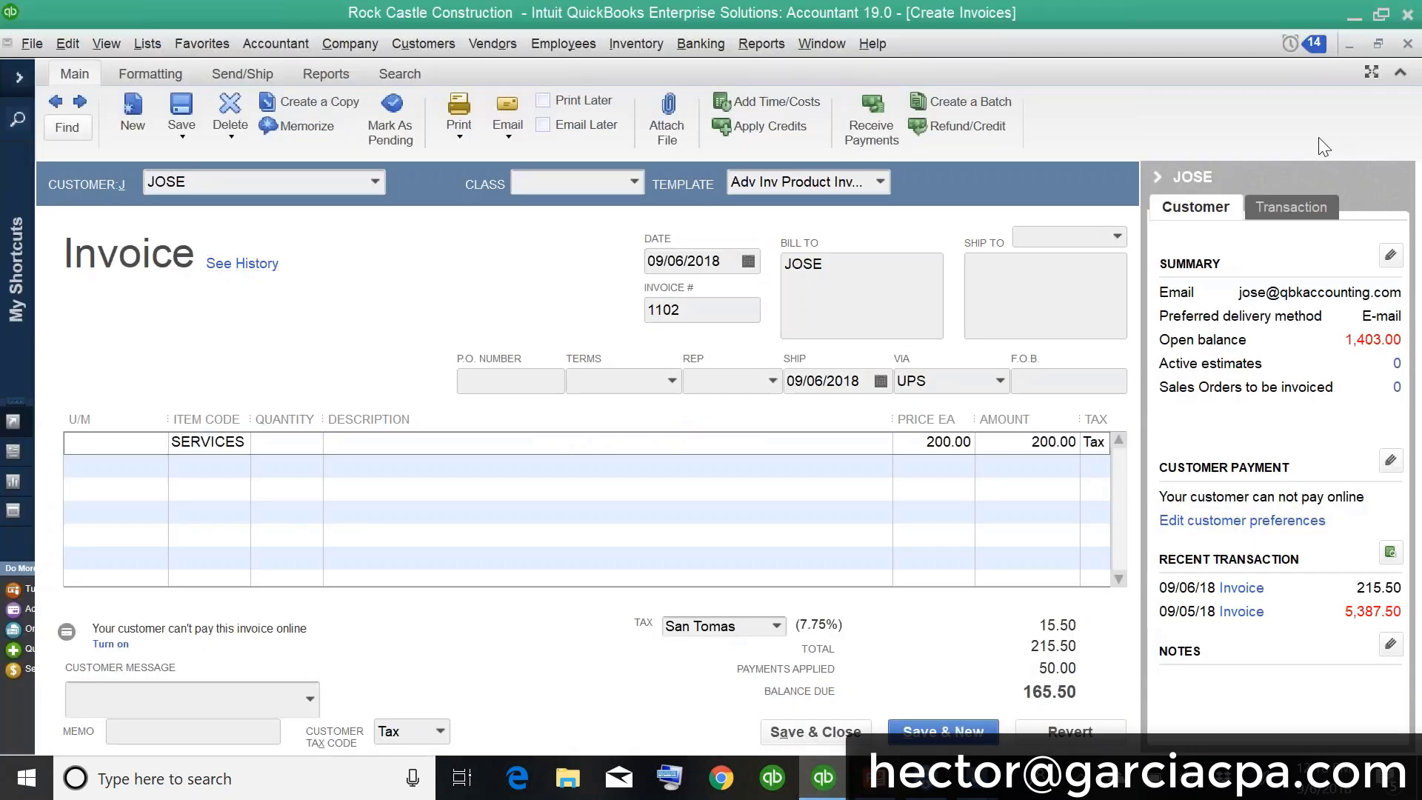
- Close the invoice and view the Remodel job's transactions in the Customer Center
key("Escape")
left_click(433, 45)
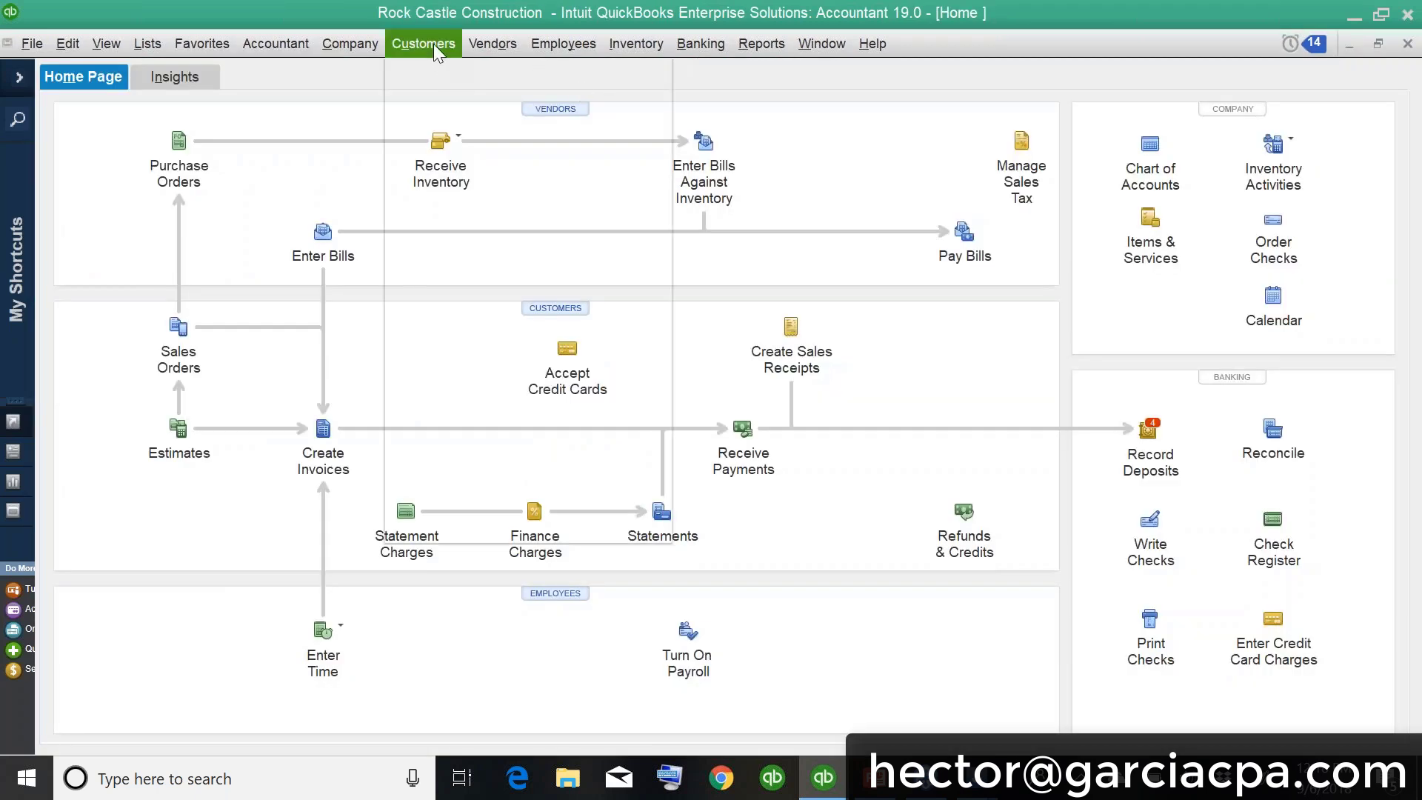
left_click(443, 78)
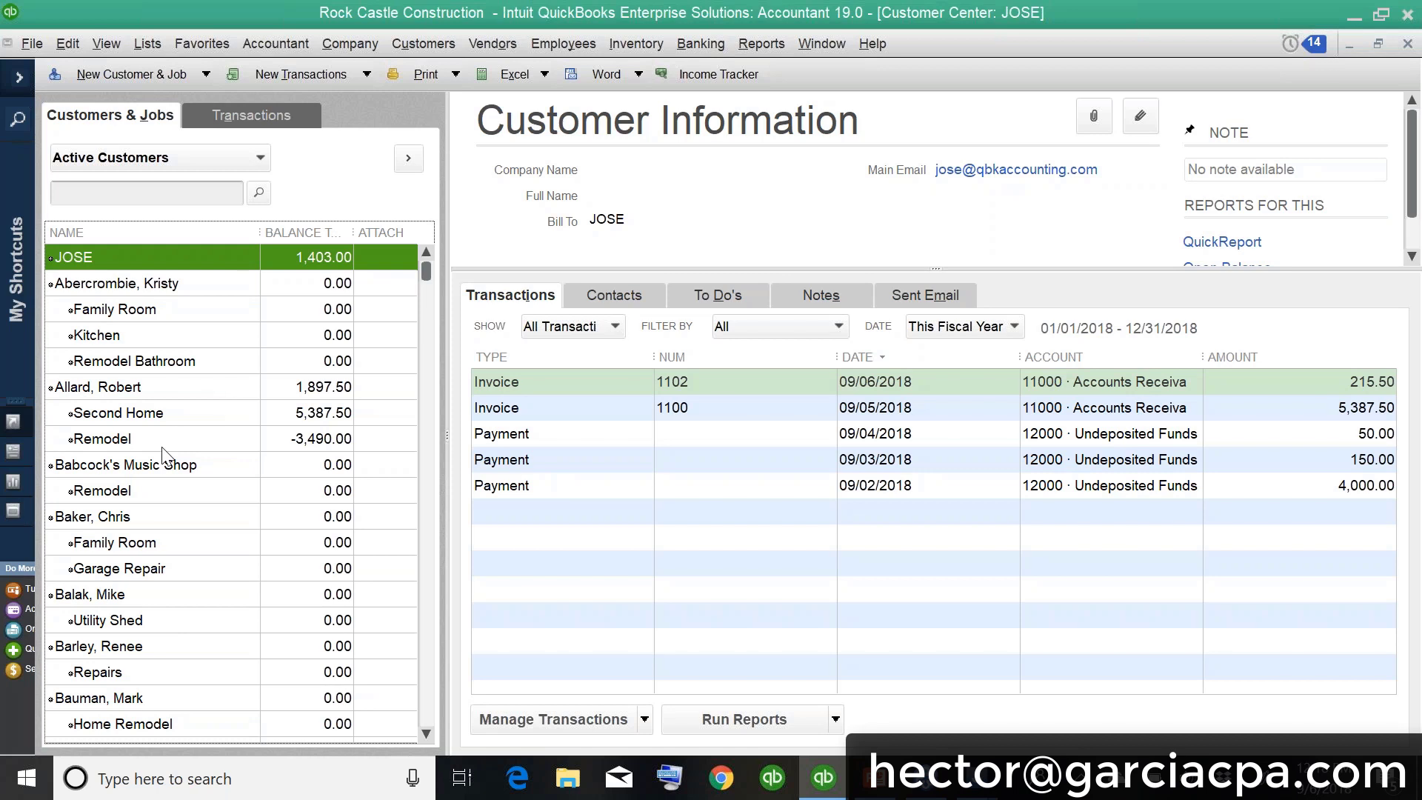
left_click(130, 440)
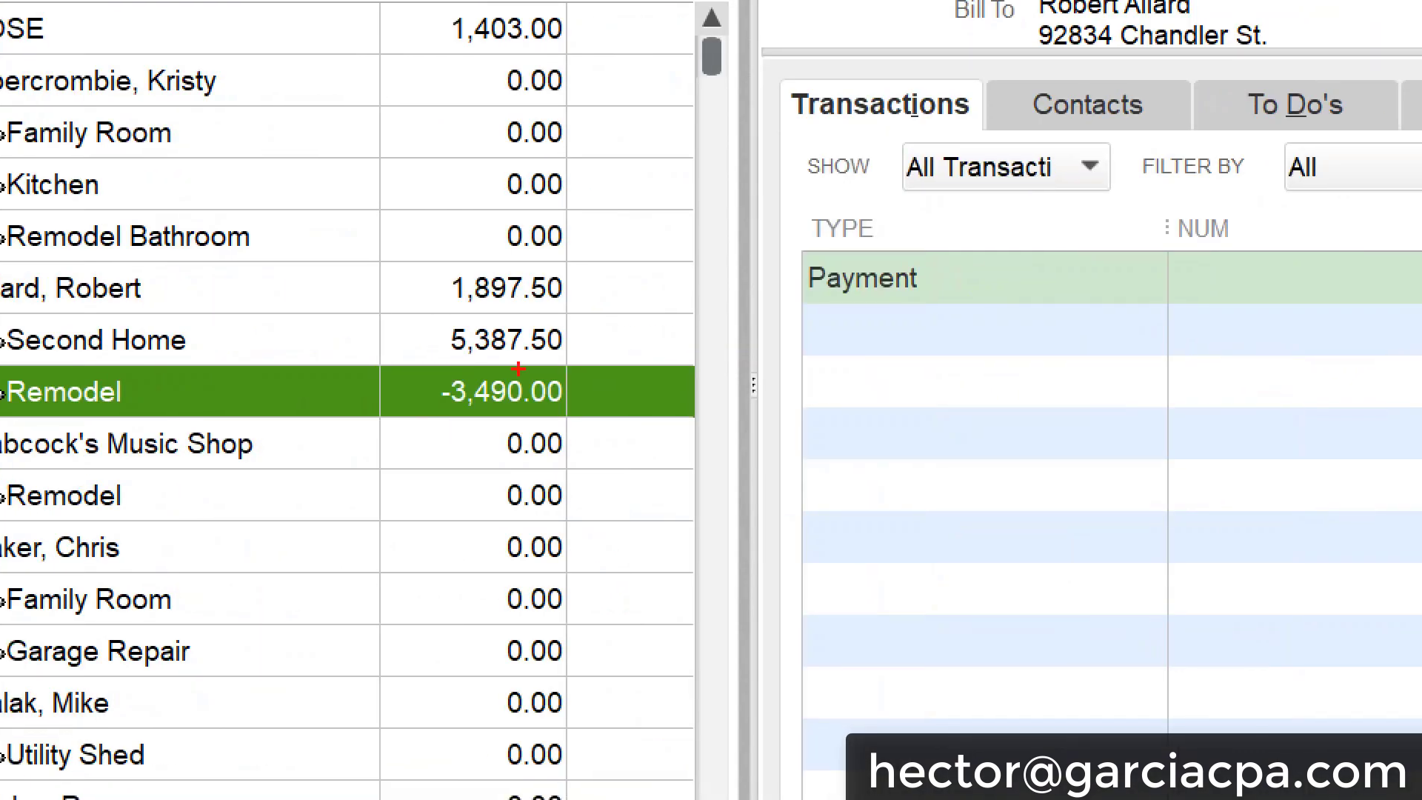
- Review the 5,387.50, -3,490.00 and 1,897.50 balances, then open Second Home invoice 1101
mouse_move(550, 326)
left_mouse_down()
mouse_move(568, 326)
mouse_move(469, 324)
mouse_move(429, 354)
mouse_move(604, 329)
mouse_move(586, 320)
left_mouse_up()
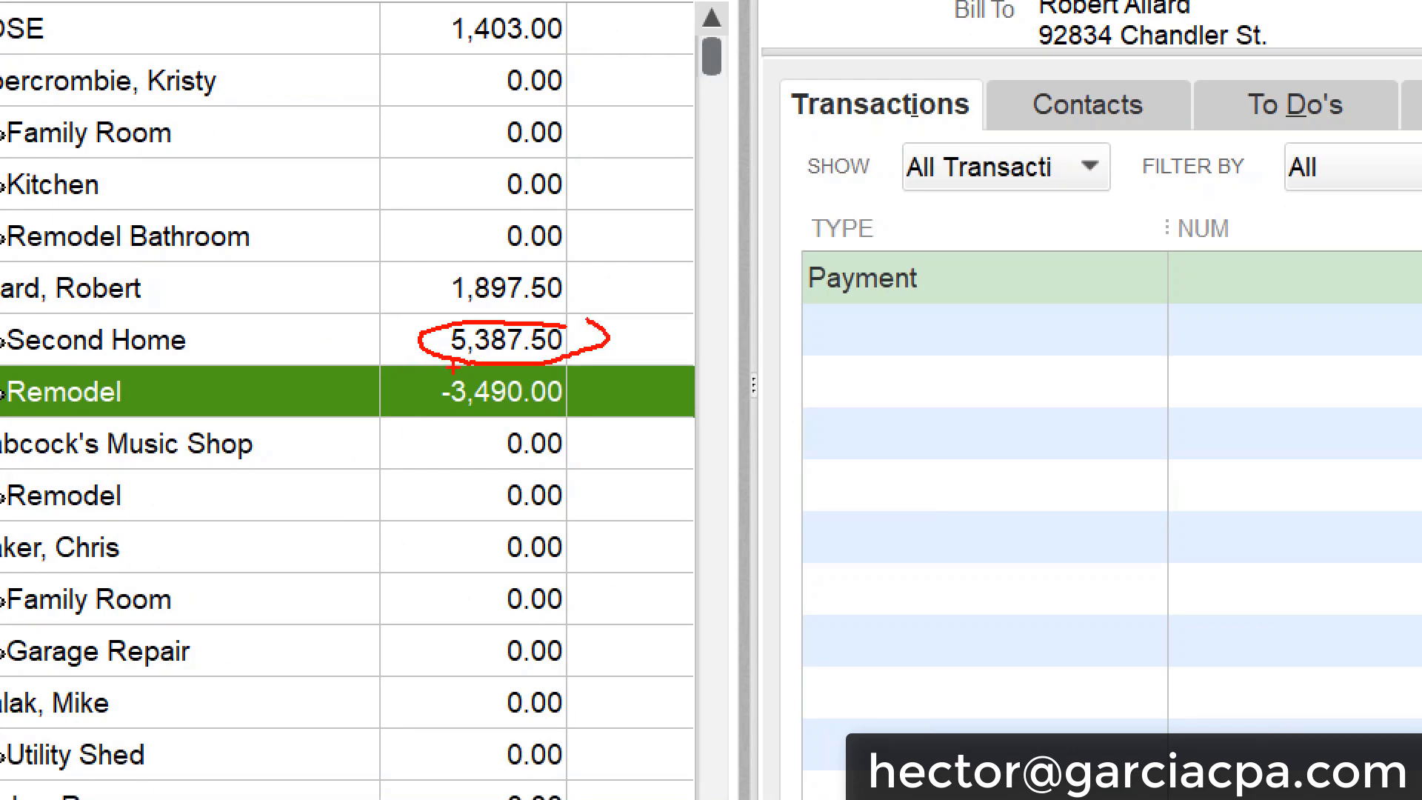
mouse_move(453, 369)
left_mouse_down()
mouse_move(430, 386)
mouse_move(585, 435)
mouse_move(569, 360)
left_mouse_up()
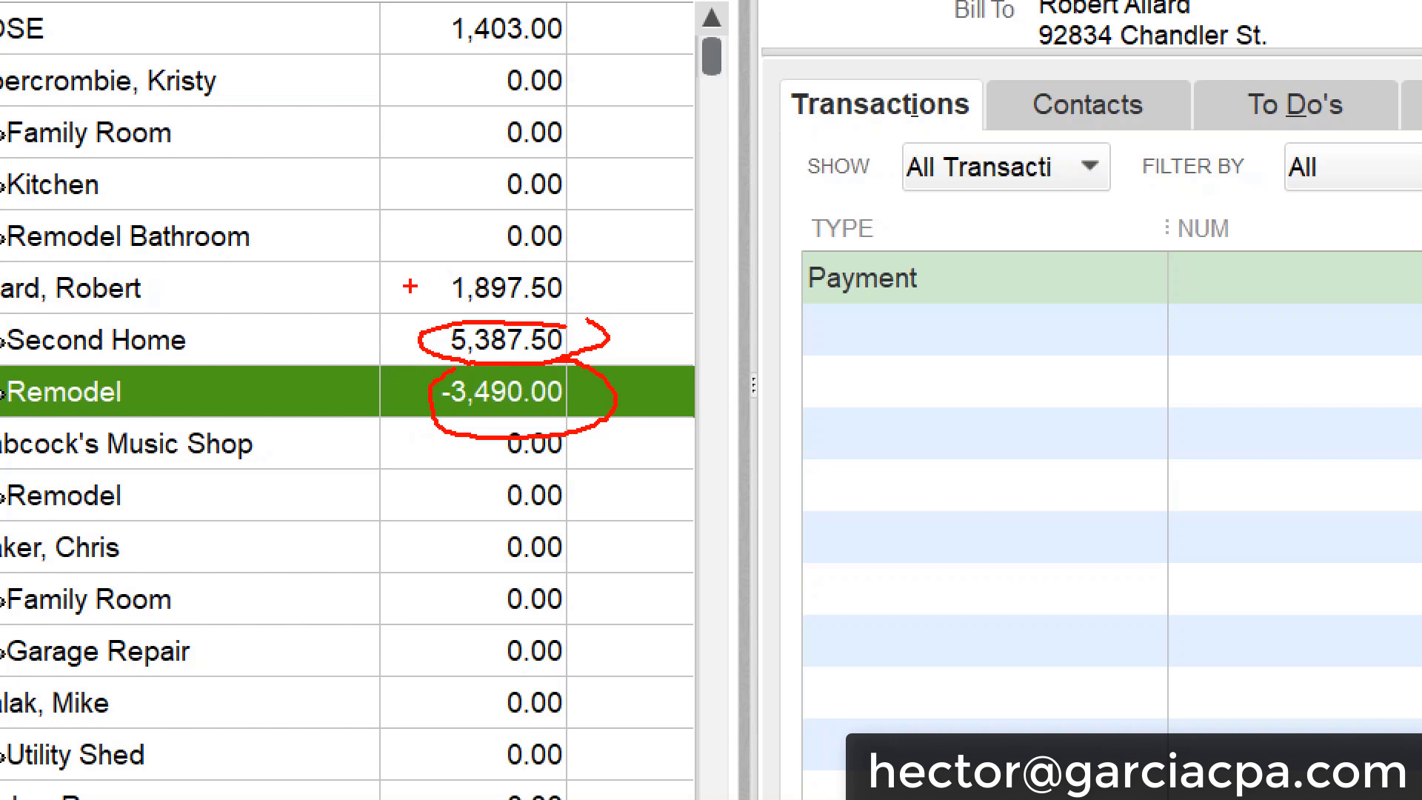
mouse_move(388, 301)
left_mouse_down()
mouse_move(590, 292)
mouse_move(471, 228)
mouse_move(429, 326)
left_mouse_up()
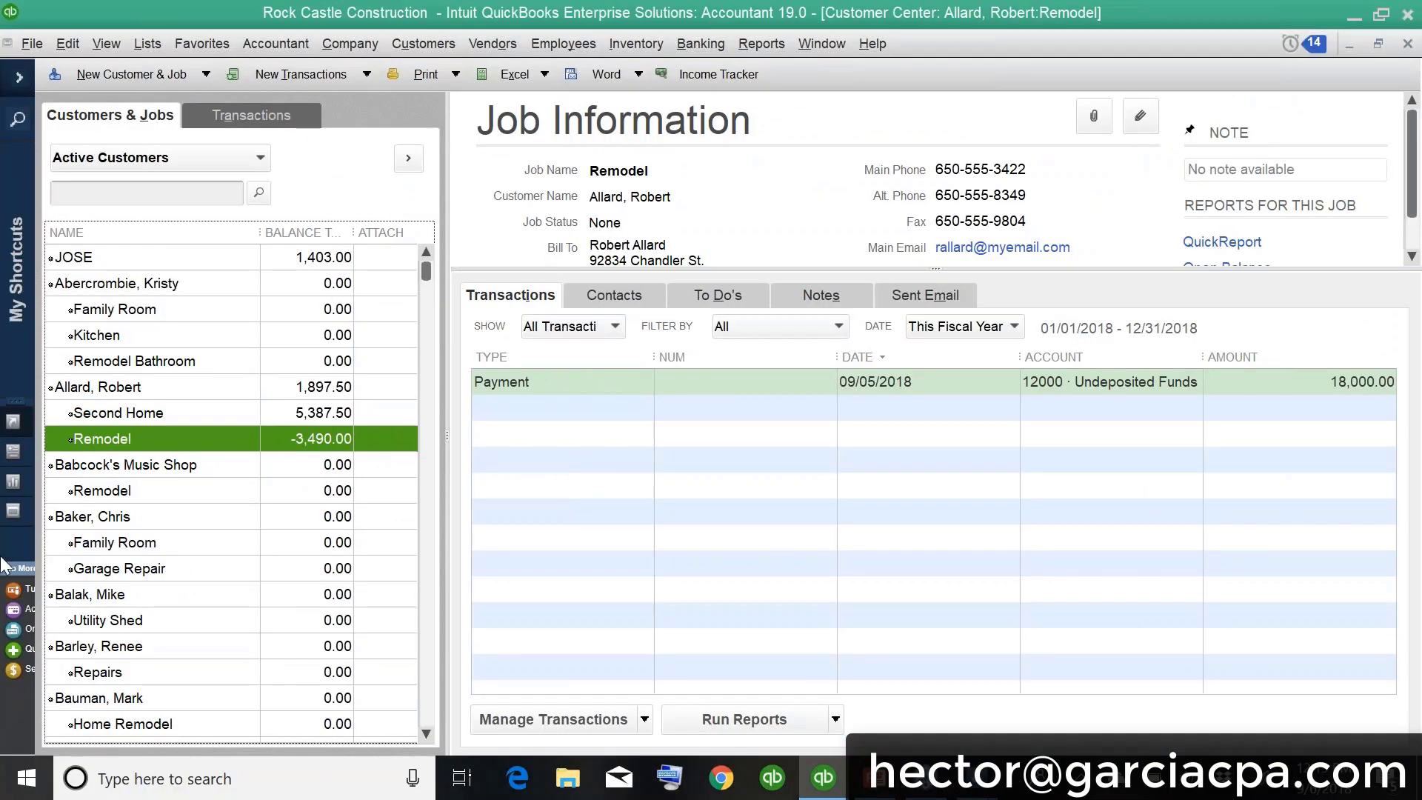
left_click(217, 344)
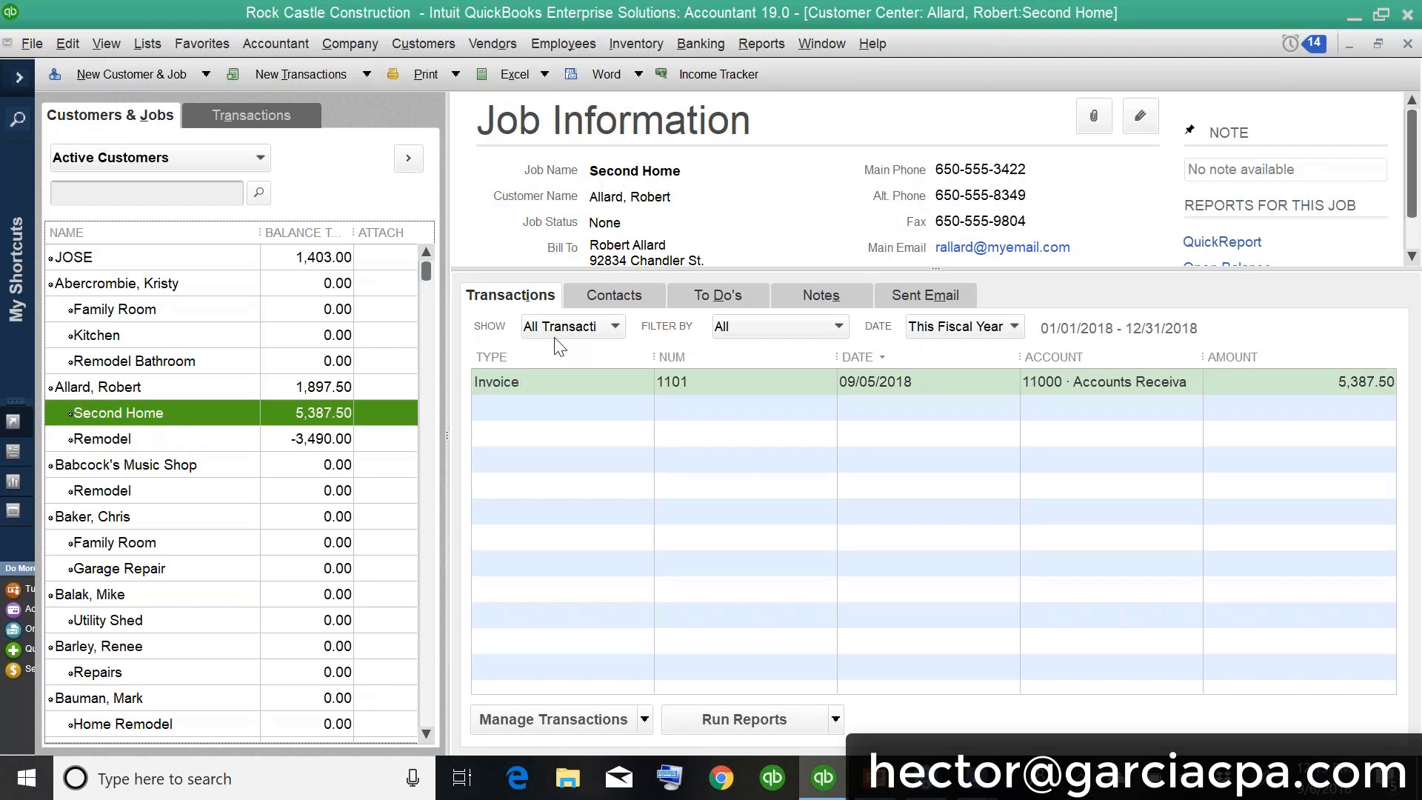
double_click(511, 384)
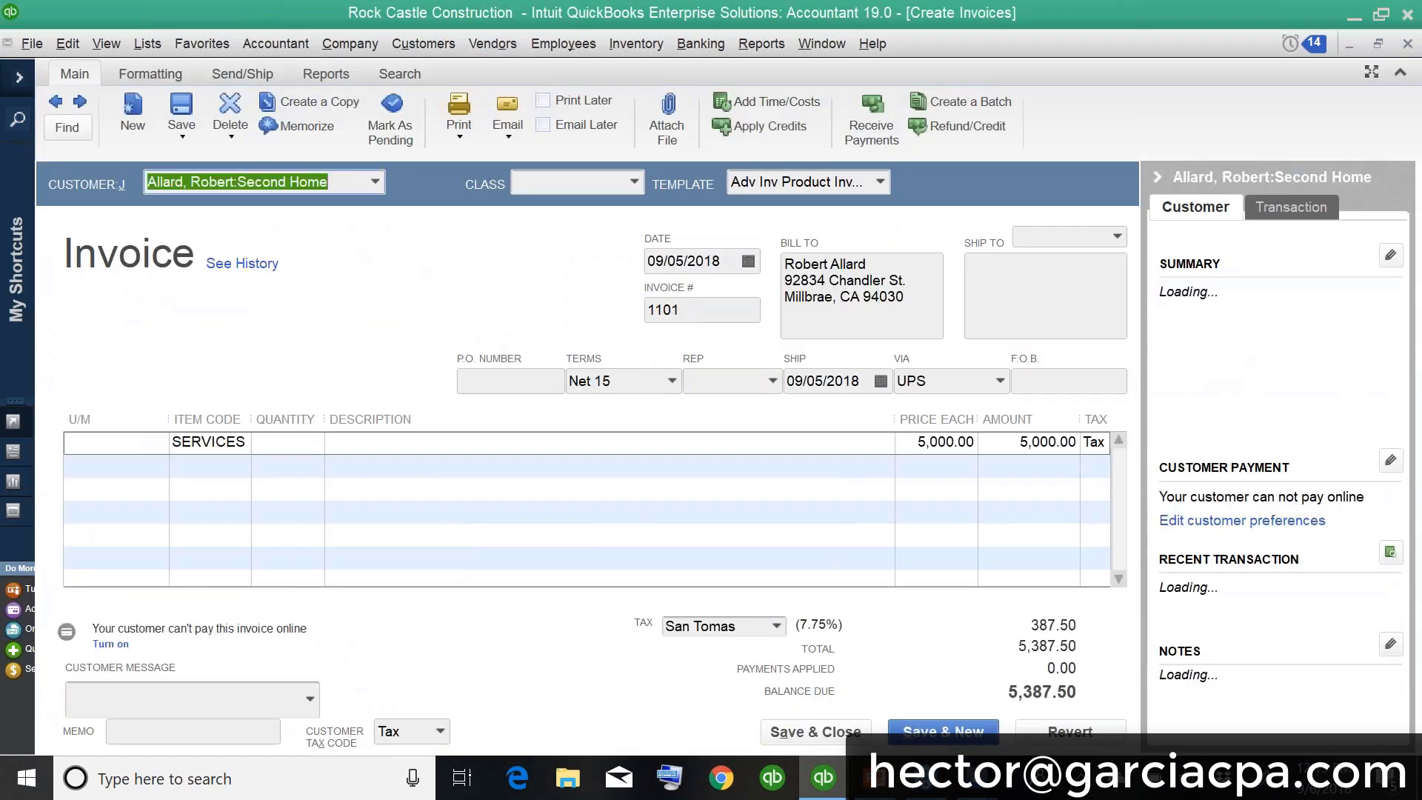
- Bring up Apply Credits for invoice 1101 and check the Remodel job's 3,490.00 credit
left_click(762, 127)
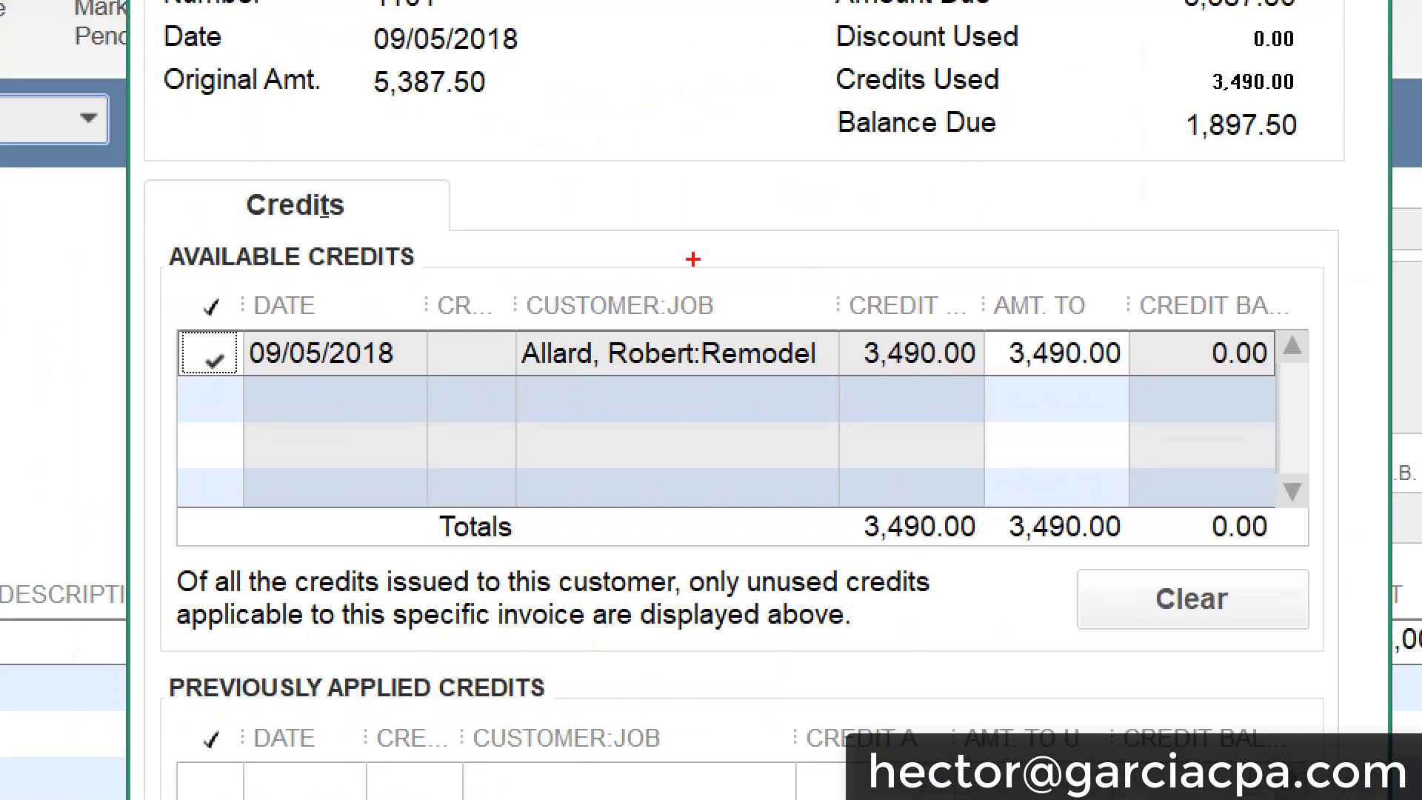
mouse_move(841, 292)
left_mouse_down()
mouse_move(523, 229)
mouse_move(467, 328)
mouse_move(766, 483)
mouse_move(869, 348)
mouse_move(800, 259)
left_mouse_up()
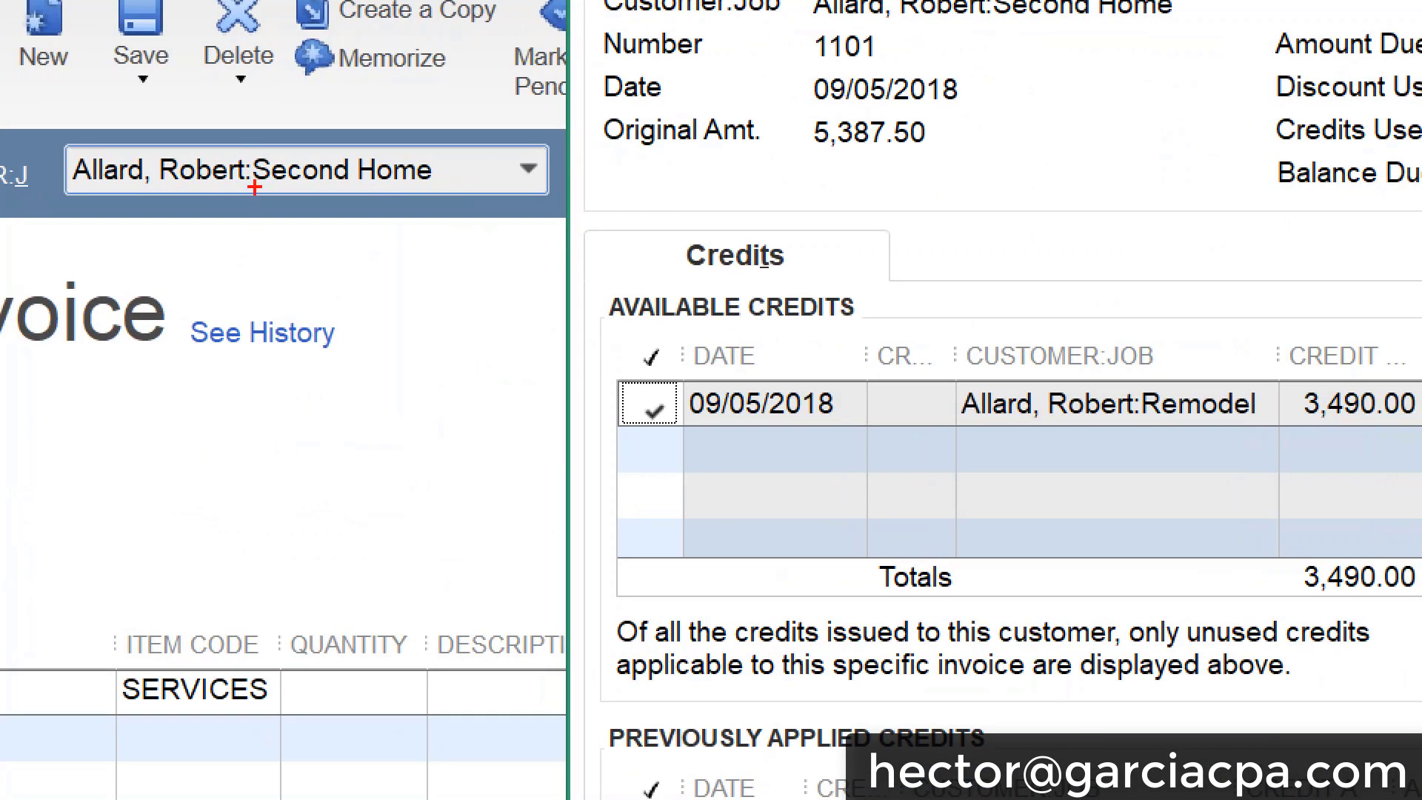
mouse_move(237, 190)
left_mouse_down()
mouse_move(460, 176)
mouse_move(220, 144)
mouse_move(264, 220)
left_mouse_up()
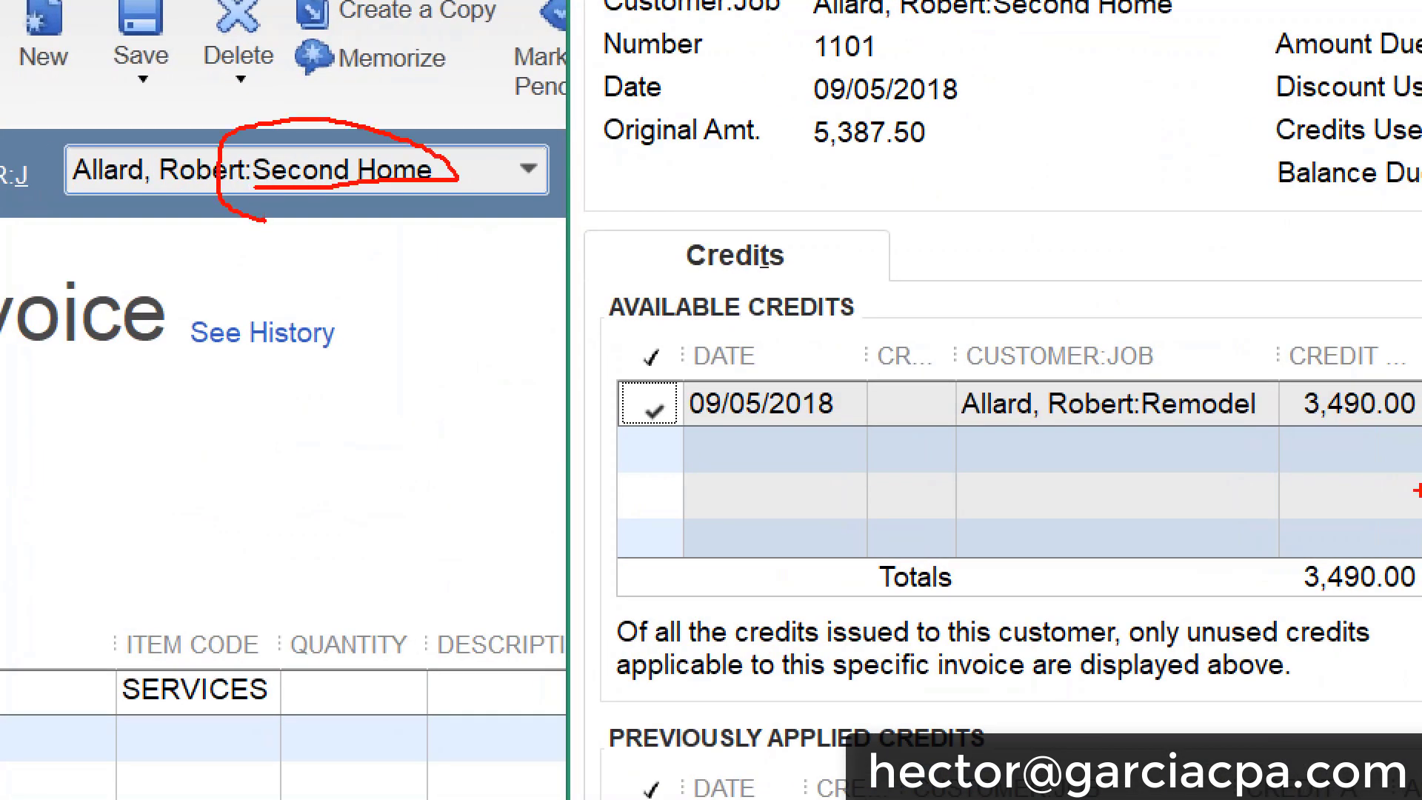
mouse_move(1293, 339)
left_mouse_down()
mouse_move(1229, 335)
mouse_move(1123, 426)
mouse_move(1287, 442)
mouse_move(1241, 352)
mouse_move(1203, 327)
left_mouse_up()
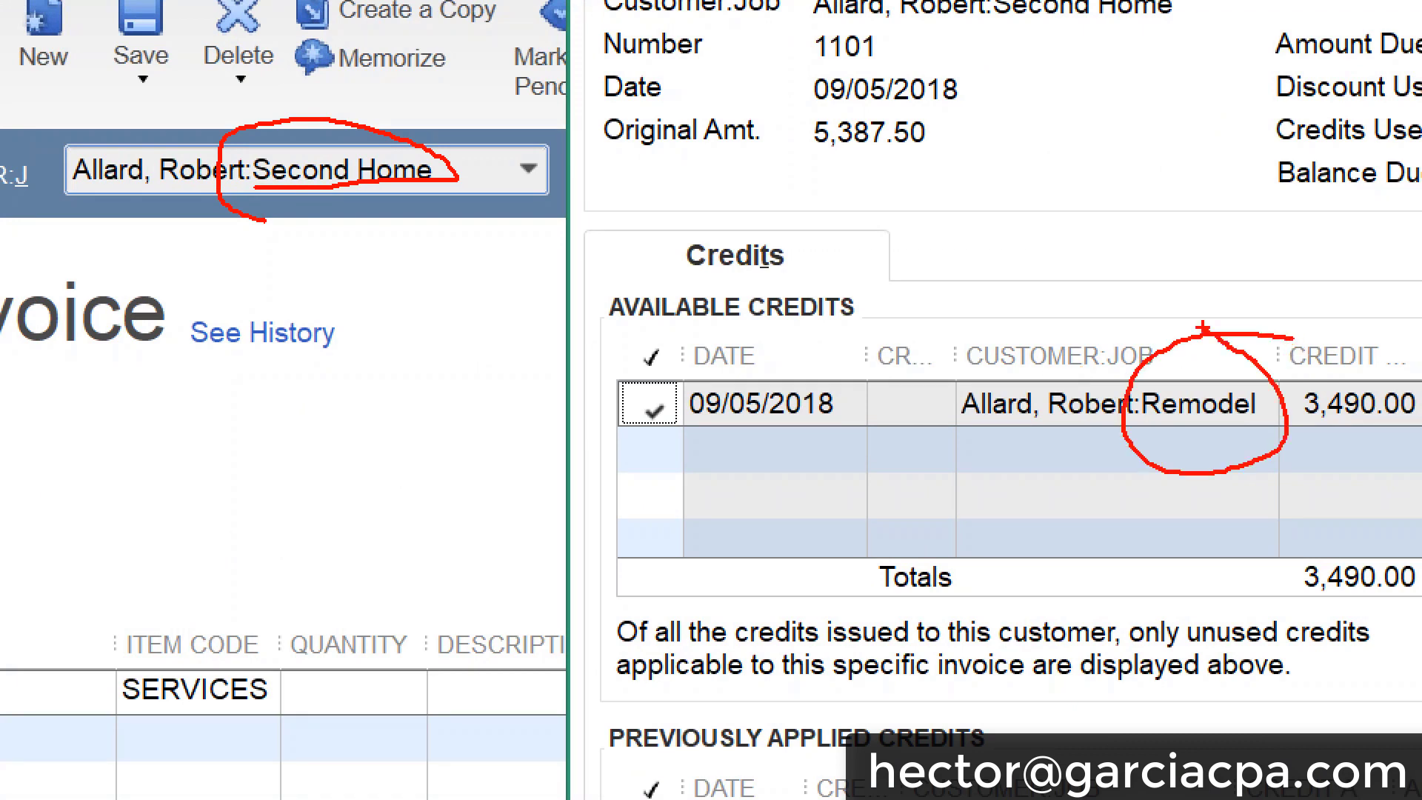
key("Escape")
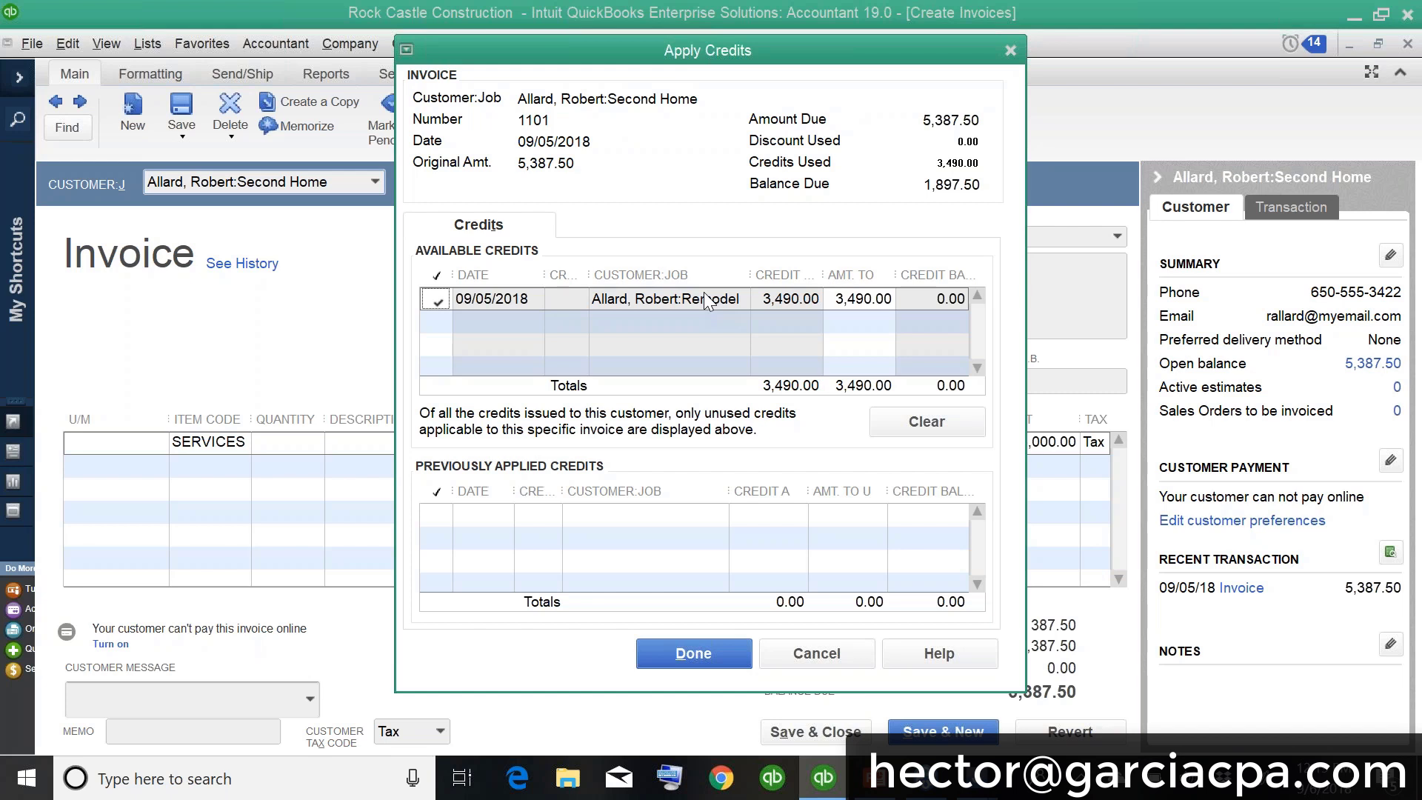
- Apply the Remodel job's 3,490.00 credit to invoice 1101 and confirm the cross-job transfer
left_click(435, 301)
left_click(435, 301)
left_click(690, 651)
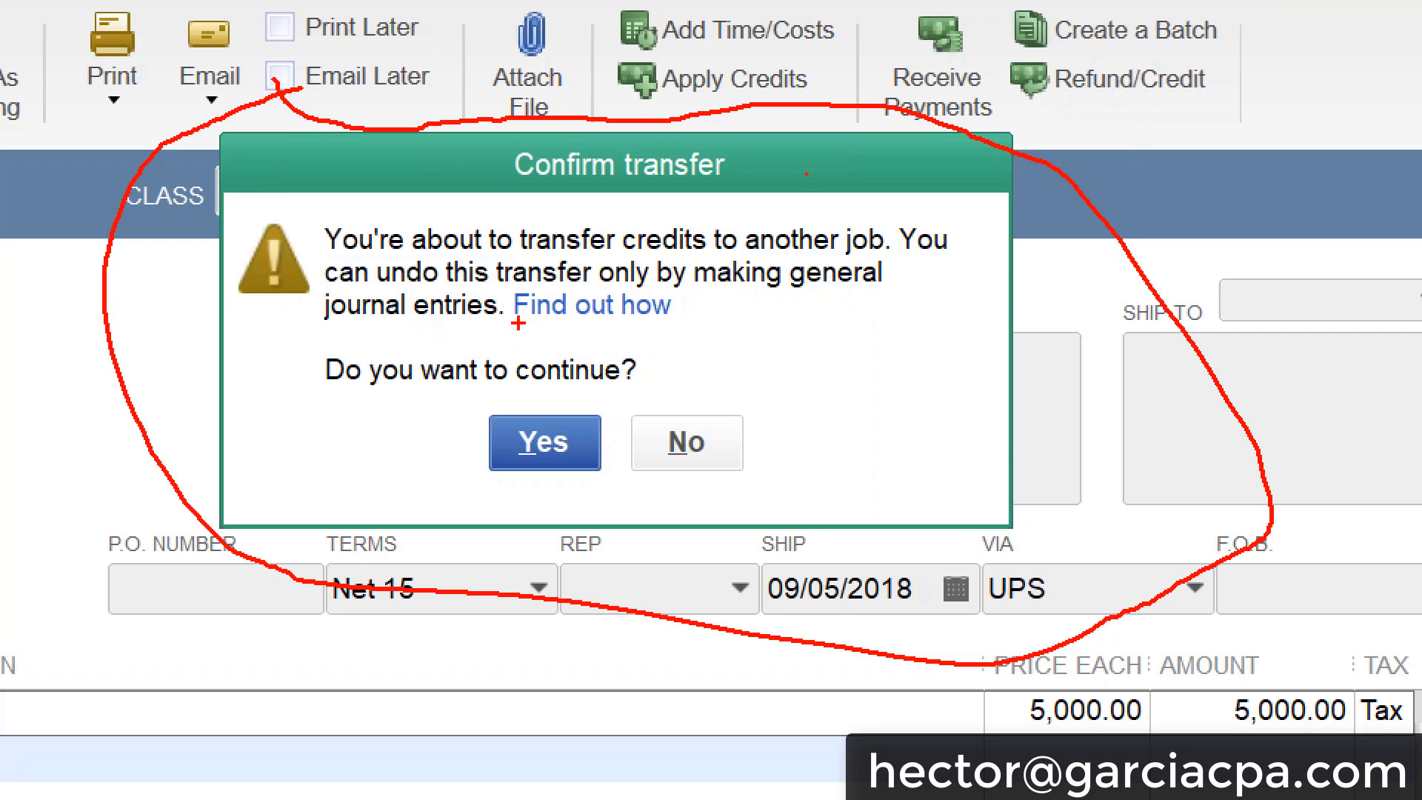
mouse_move(518, 324)
left_mouse_down()
mouse_move(670, 345)
mouse_move(602, 219)
mouse_move(511, 371)
mouse_move(527, 333)
left_mouse_up()
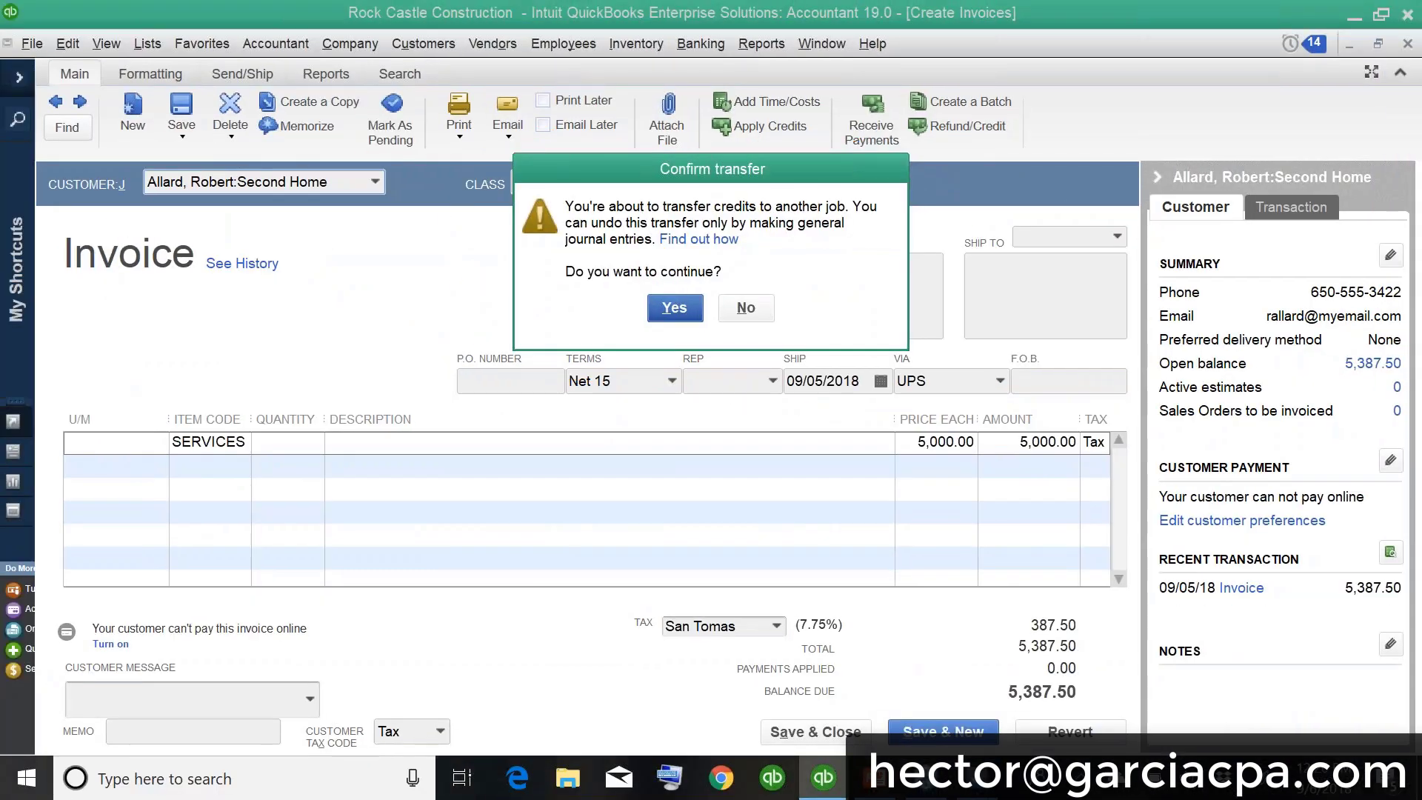
left_click(674, 308)
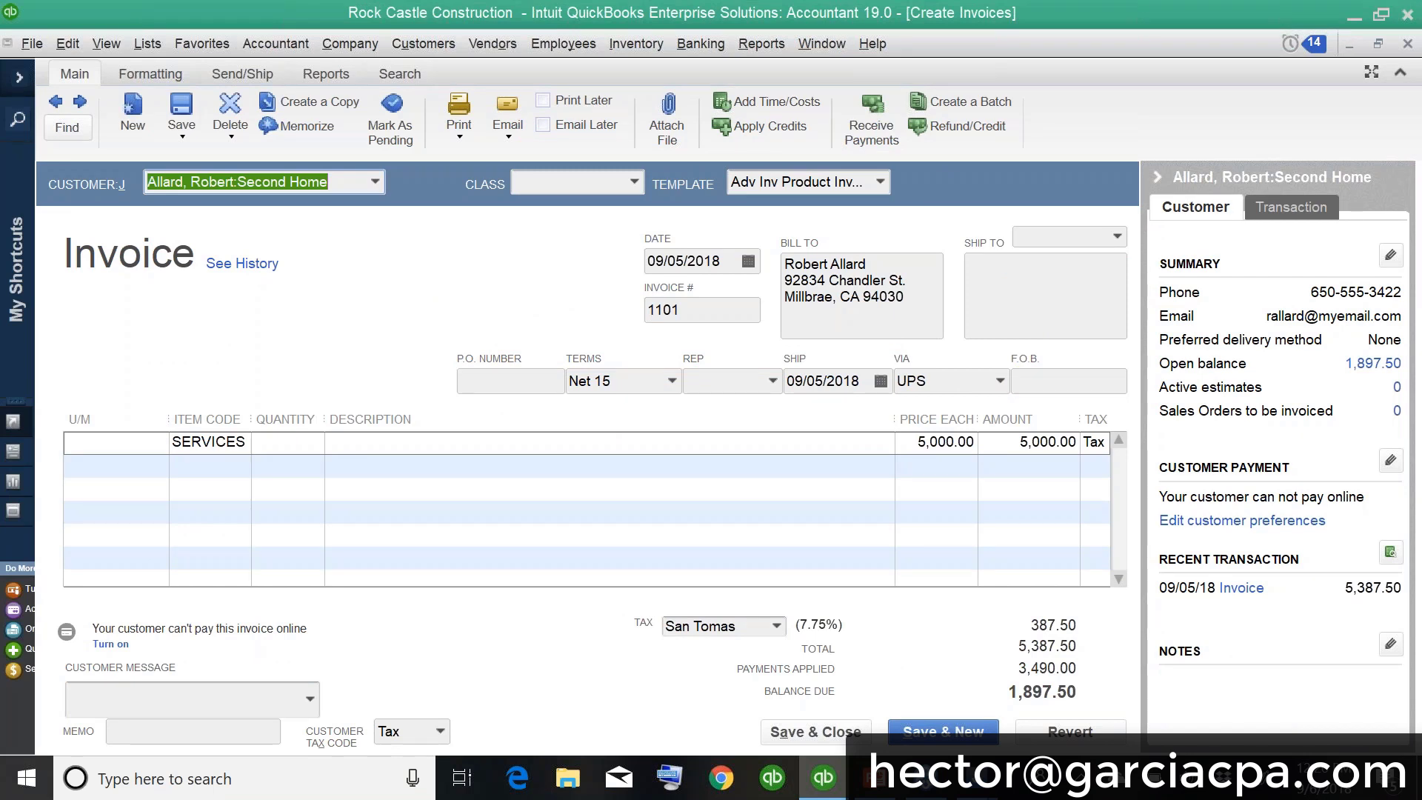
- Show inactive accounts in the Chart of Accounts and select Account for Credit Transfer
left_click(152, 44)
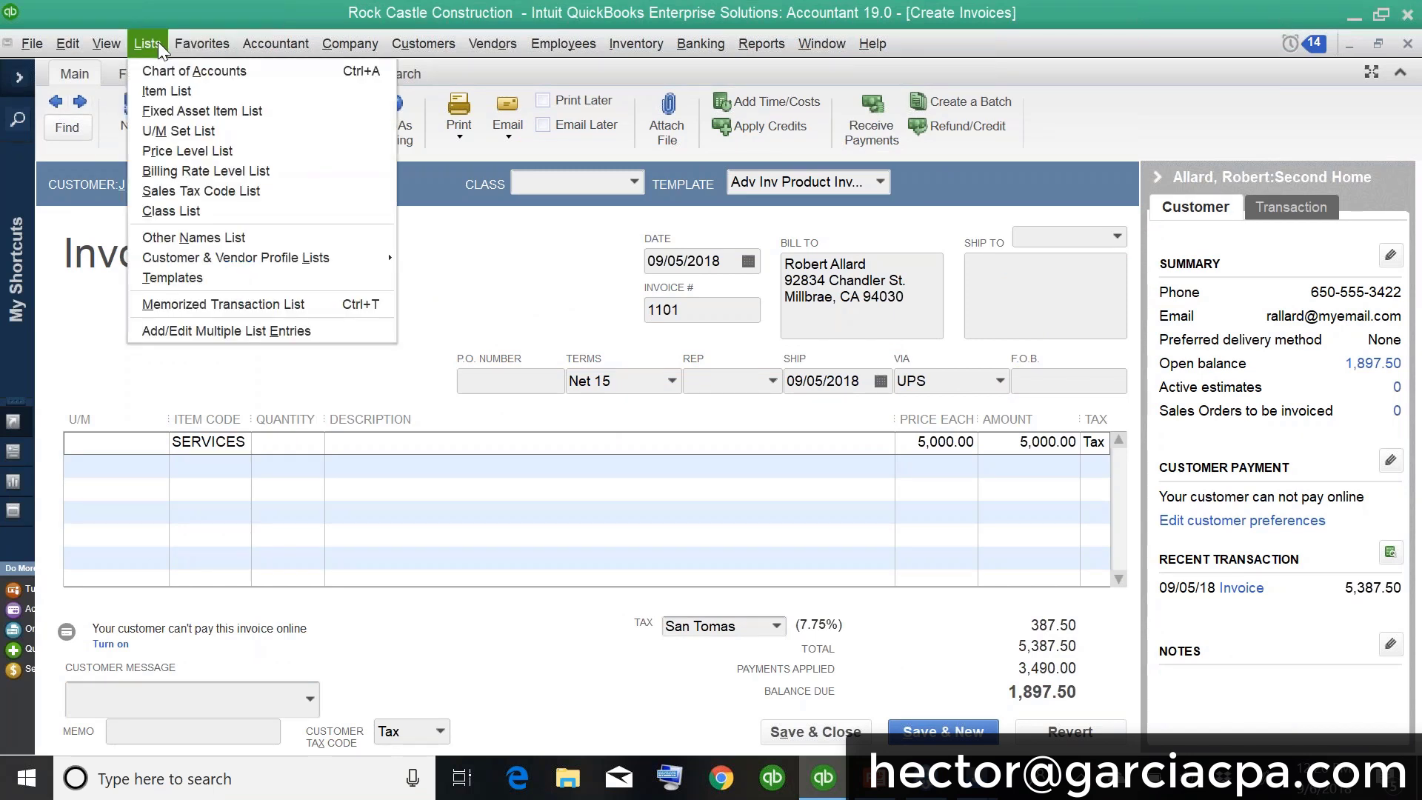
left_click(159, 70)
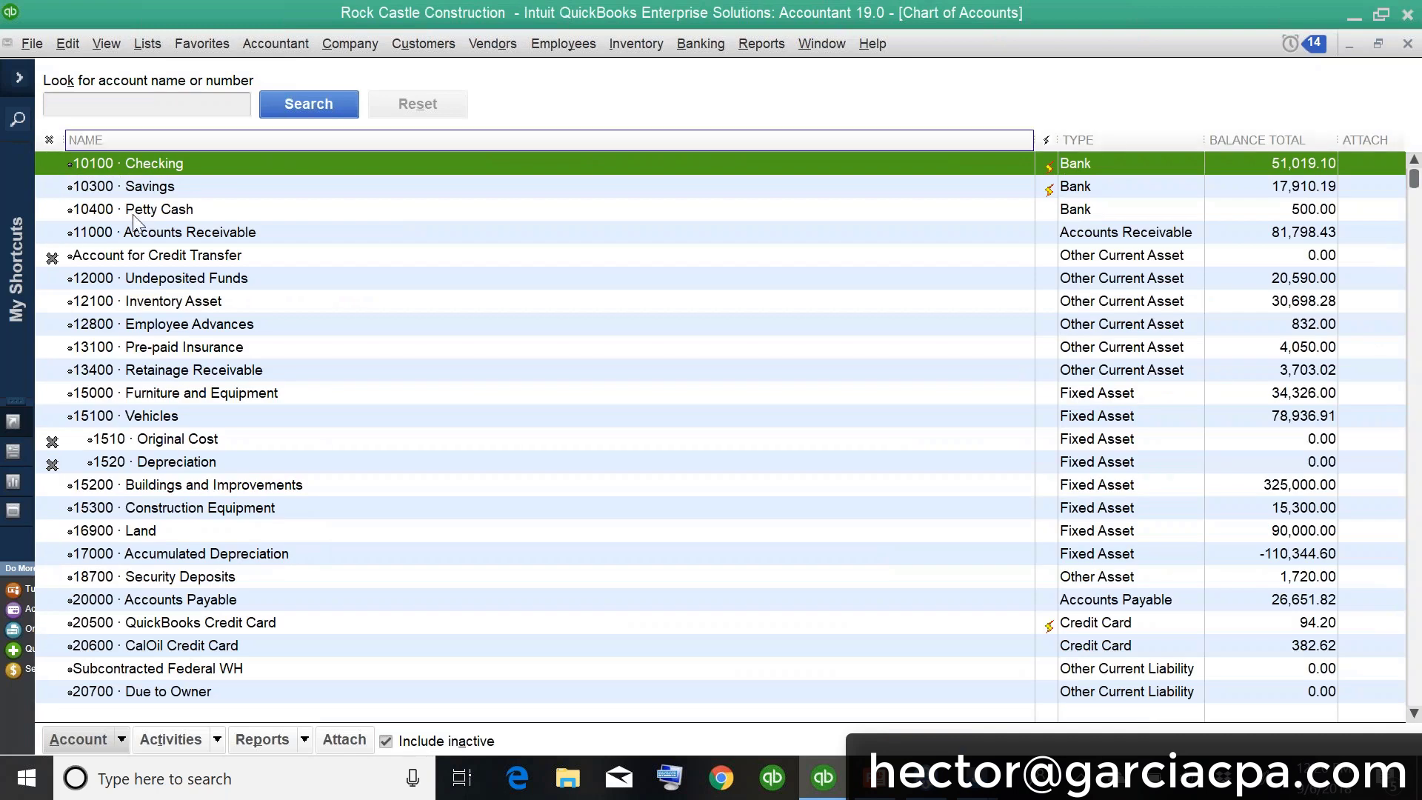
left_click(385, 742)
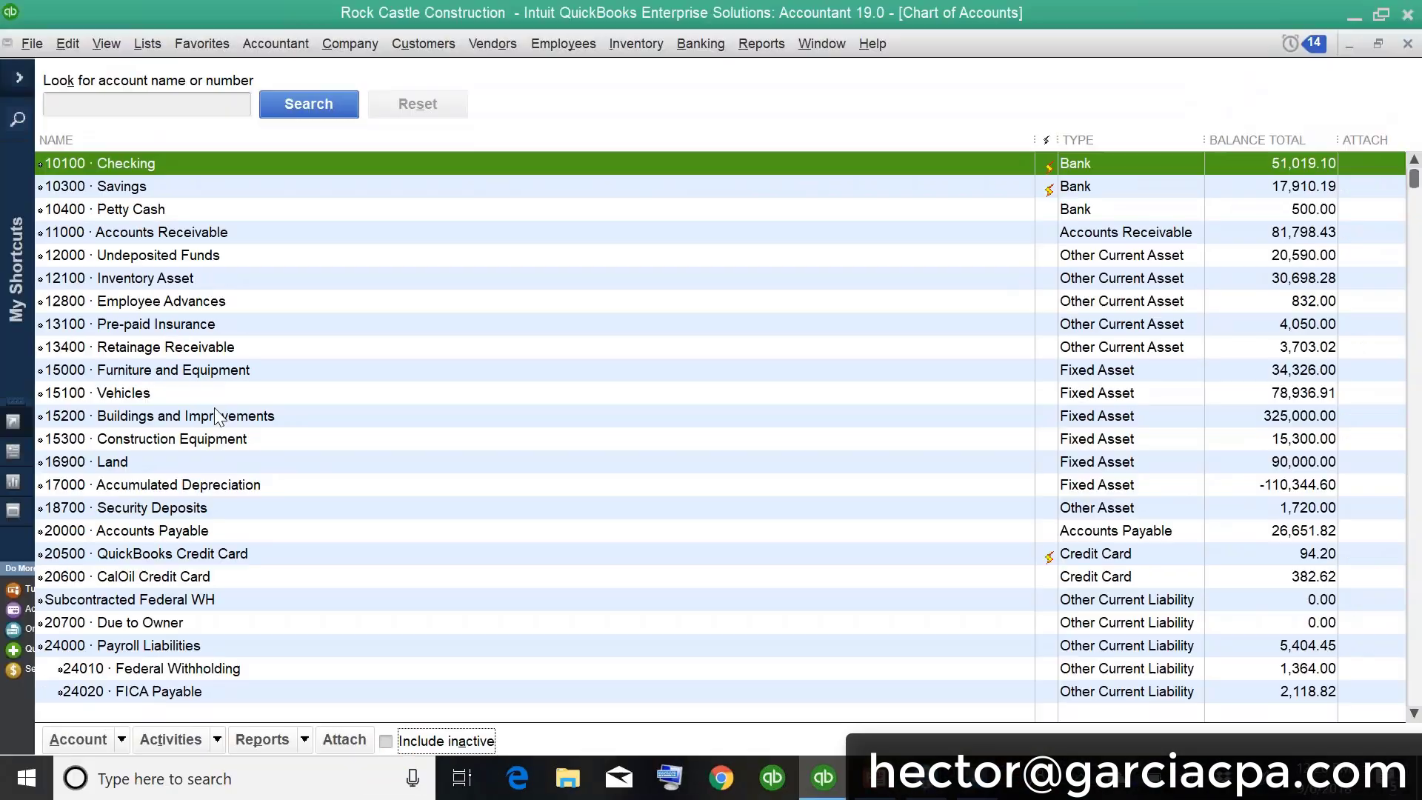
left_click(386, 741)
left_click(137, 256)
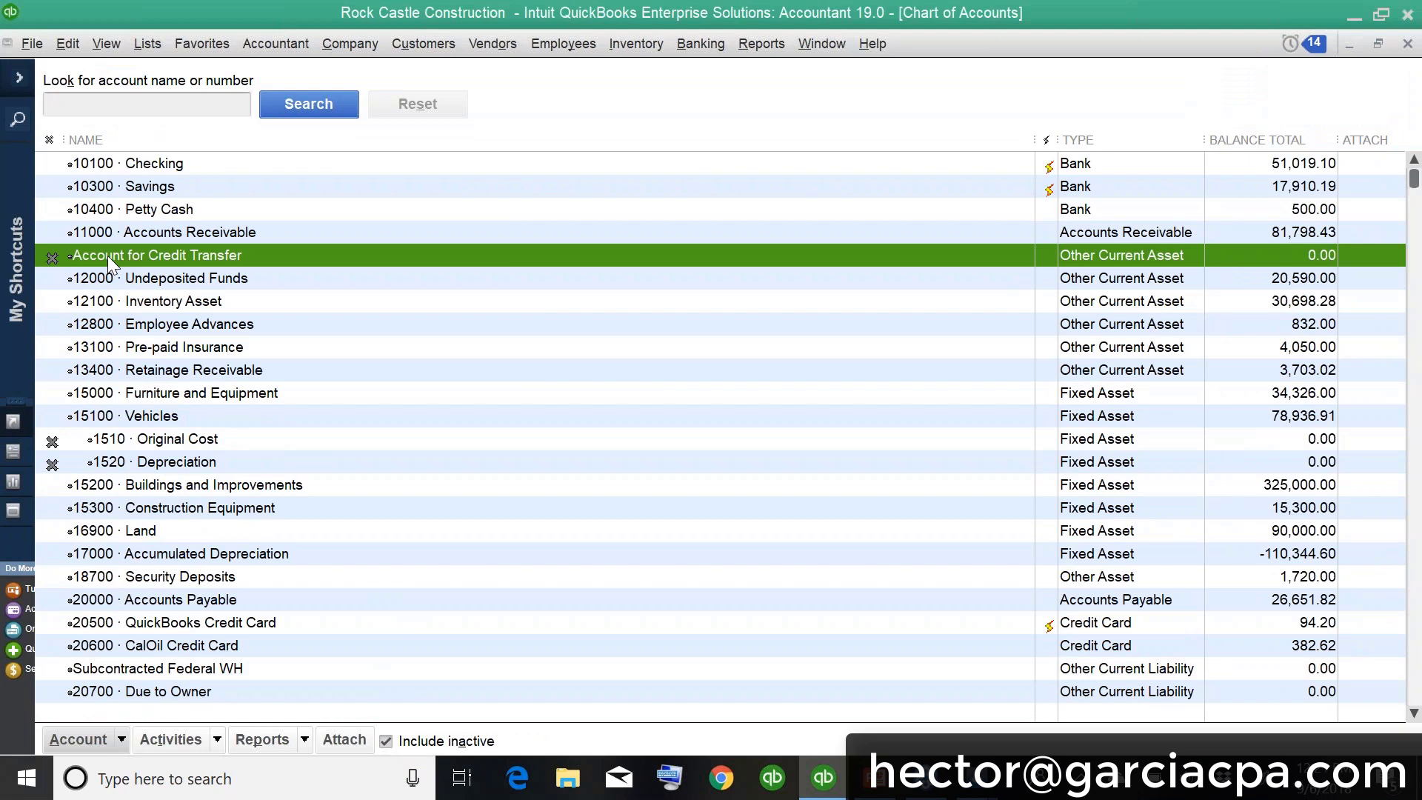
- Open the Account for Credit Transfer register and inspect journal entry FAM2014's Accounts Receivable line
double_click(108, 255)
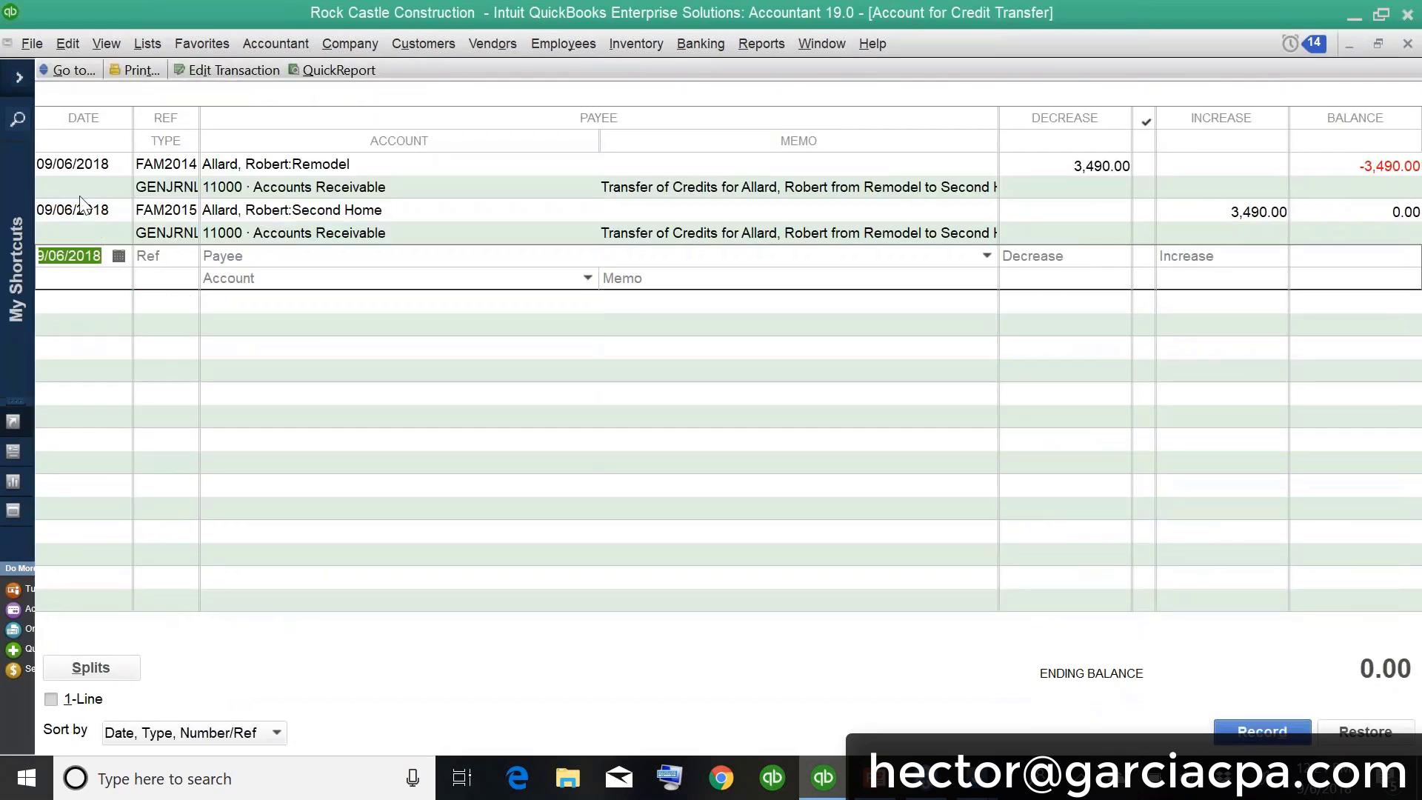
double_click(82, 188)
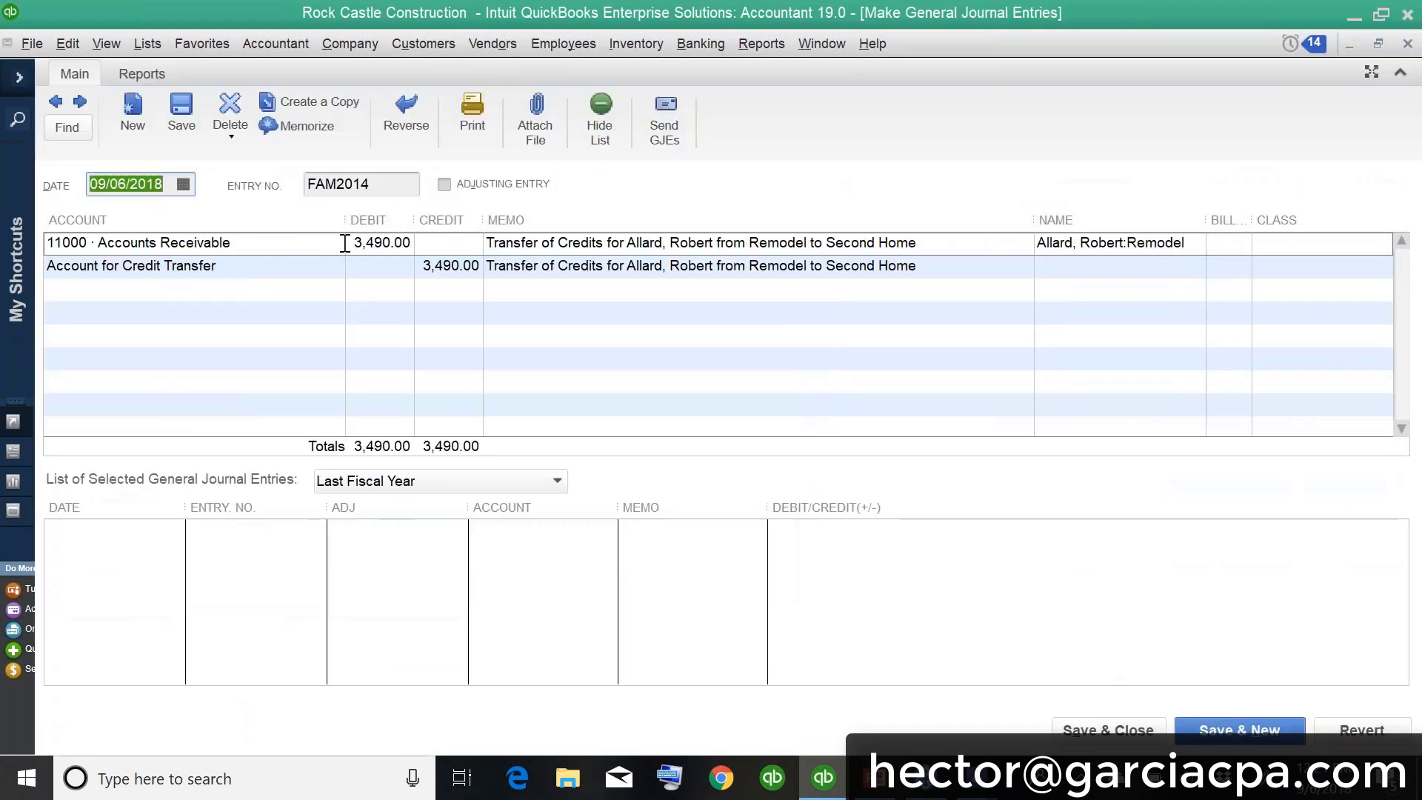
left_click(345, 243)
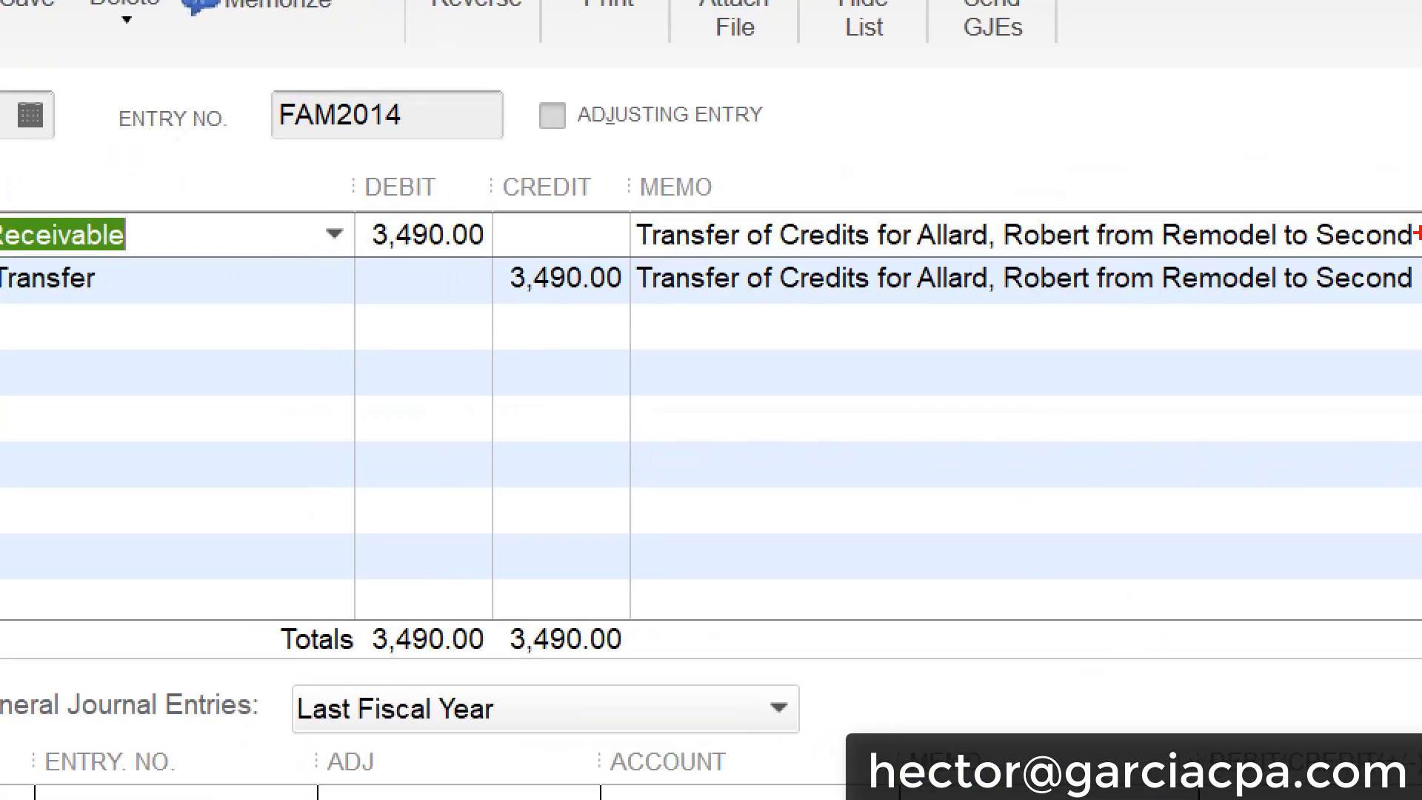
mouse_move(447, 184)
left_mouse_down()
mouse_move(341, 198)
mouse_move(507, 255)
mouse_move(444, 180)
left_mouse_up()
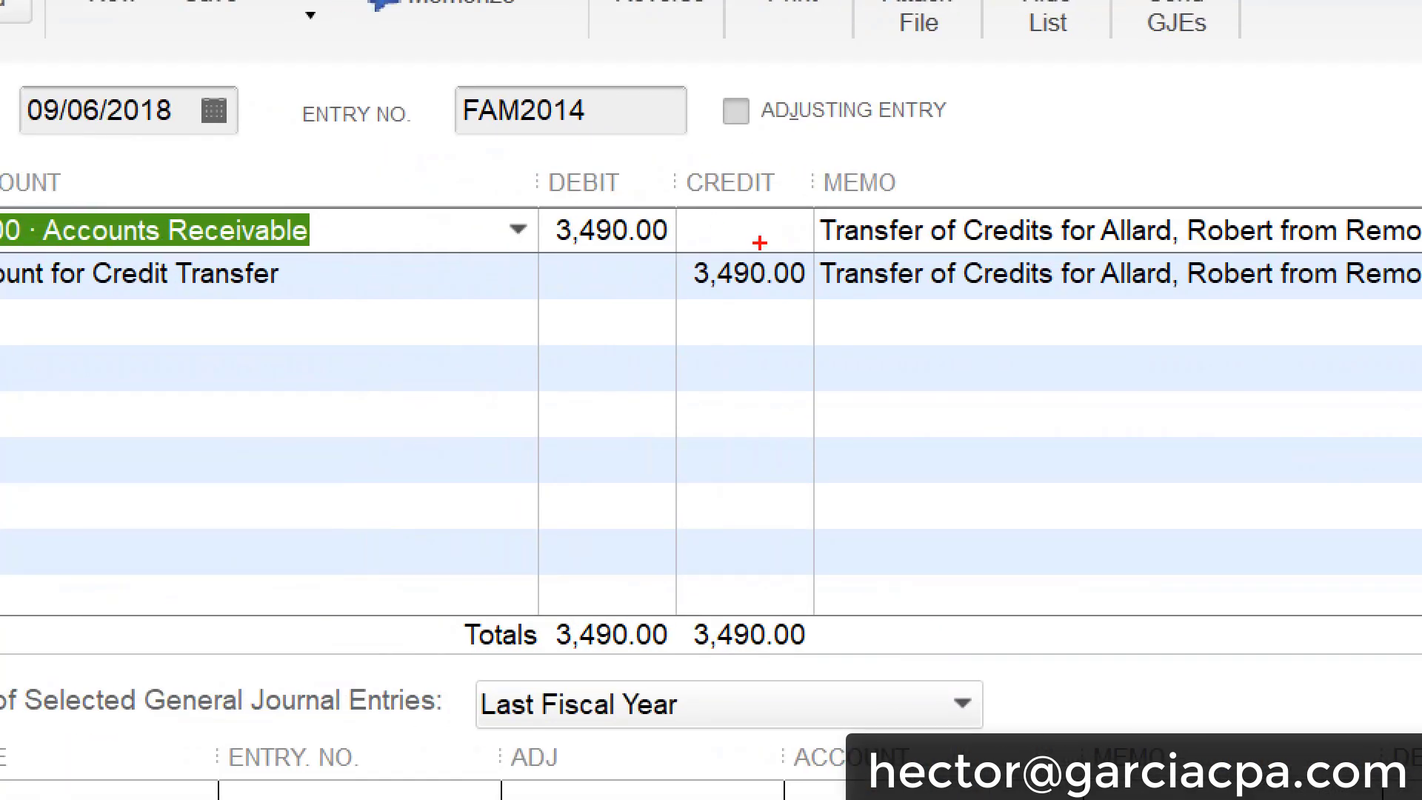
mouse_move(800, 256)
left_mouse_down()
mouse_move(775, 268)
mouse_move(896, 280)
mouse_move(797, 222)
mouse_move(770, 274)
left_mouse_up()
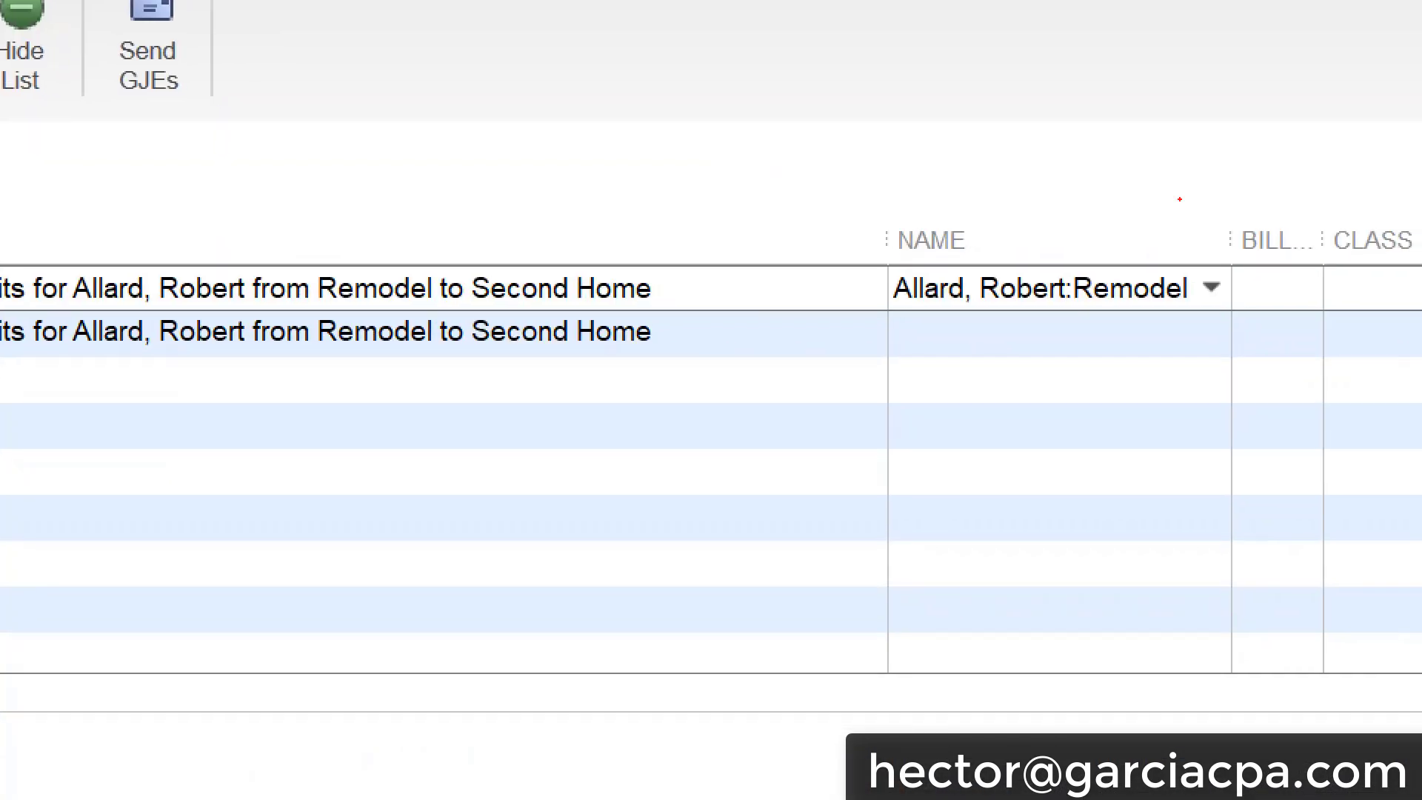
mouse_move(1174, 215)
left_mouse_down()
mouse_move(1269, 380)
mouse_move(1095, 180)
mouse_move(1077, 191)
left_mouse_up()
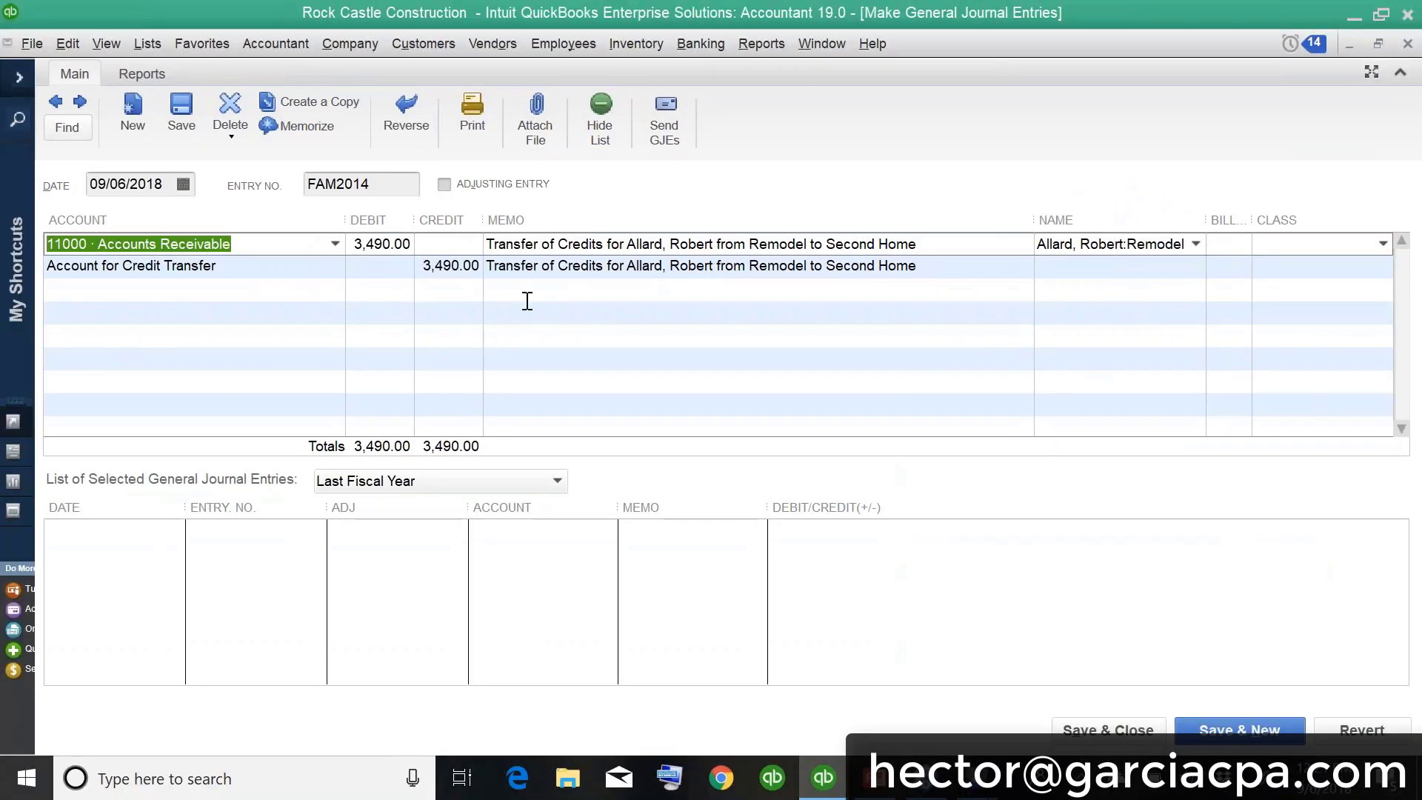
- Select the Account for Credit Transfer name in FAM2014, then save it back to the register
left_click(280, 270)
left_click(250, 268)
key("ctrl+shift+Left")
key("ctrl+shift+Left")
key("ctrl+shift+Left")
key("ctrl+shift+Left")
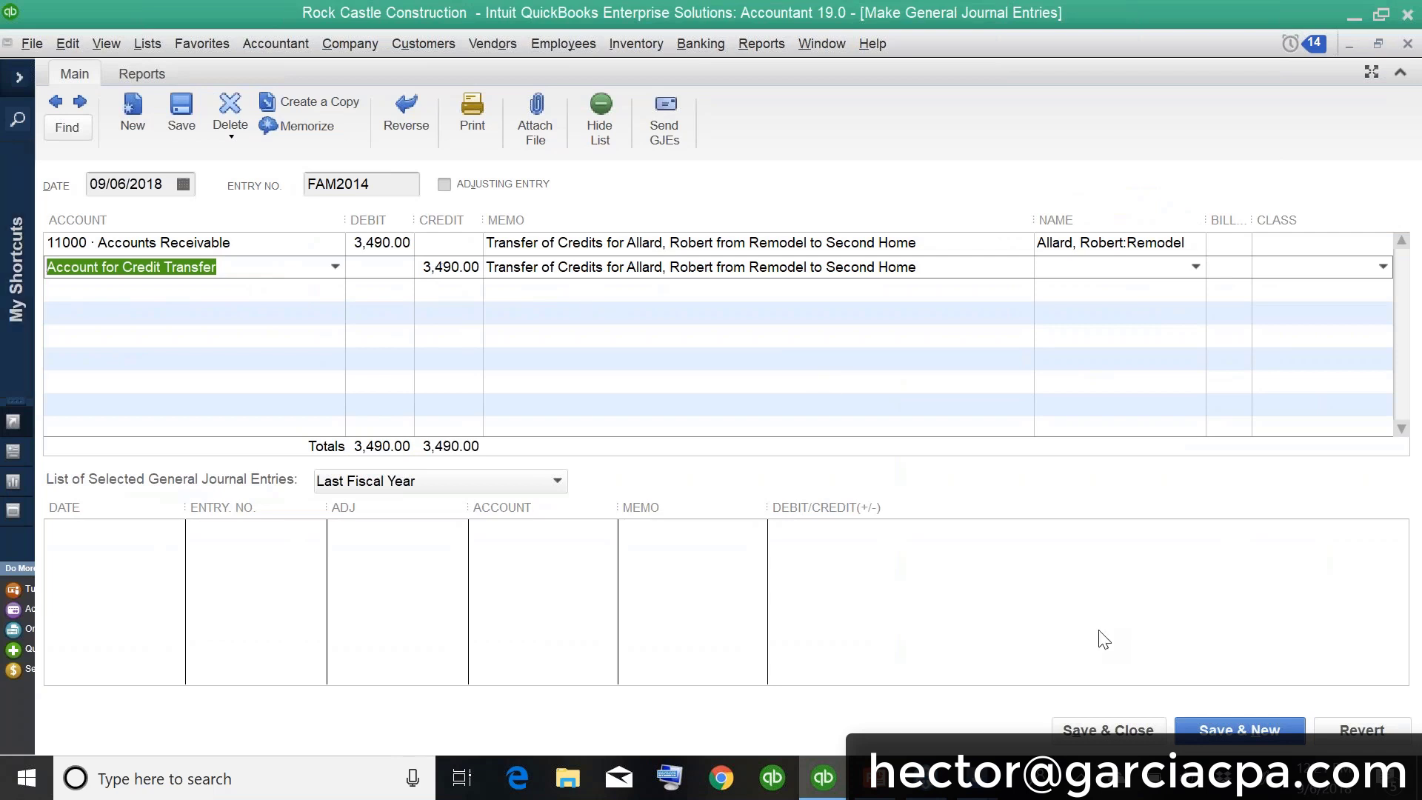
left_click(1098, 729)
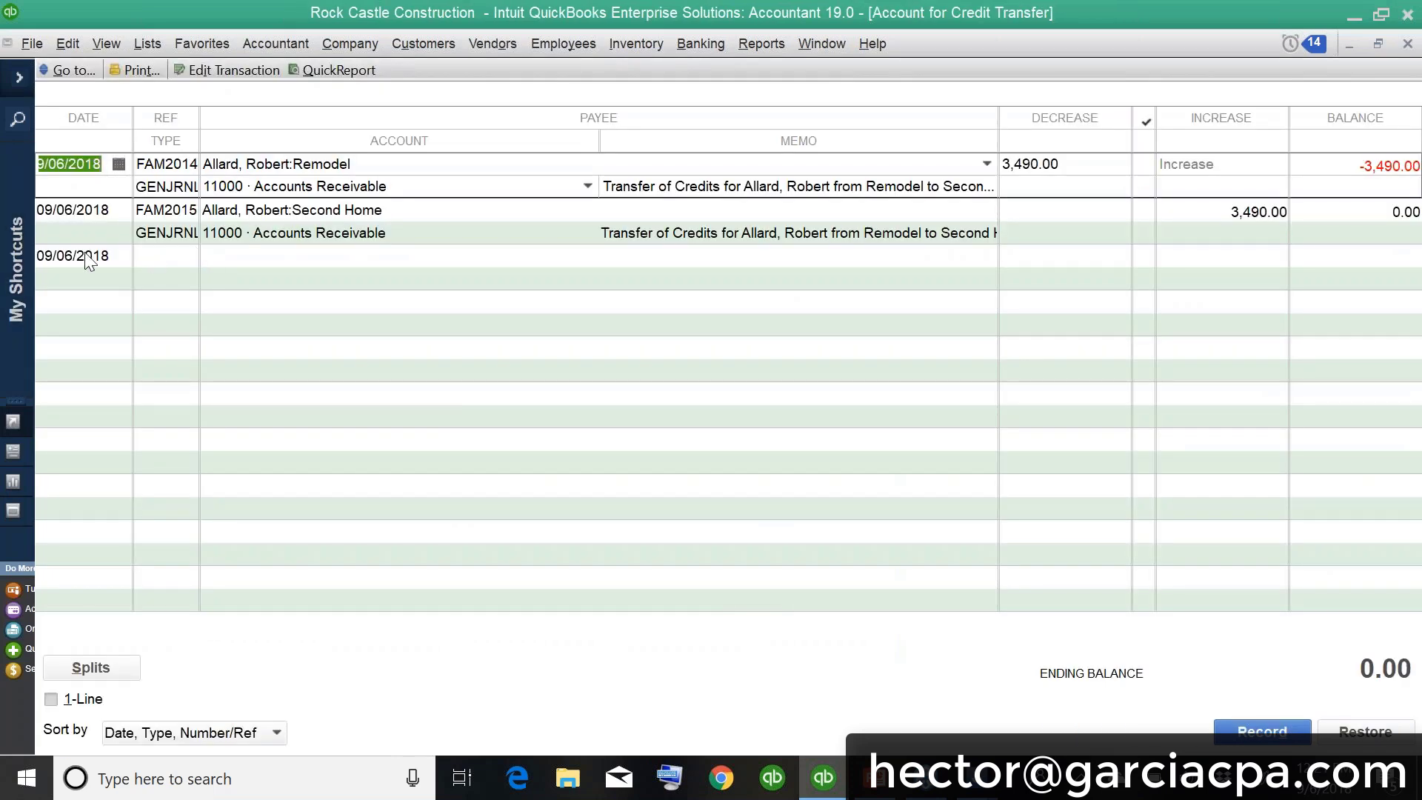
- Open journal entry FAM2015 and widen its Name column to reveal the full Second Home job
left_click(82, 231)
key("ctrl+e")
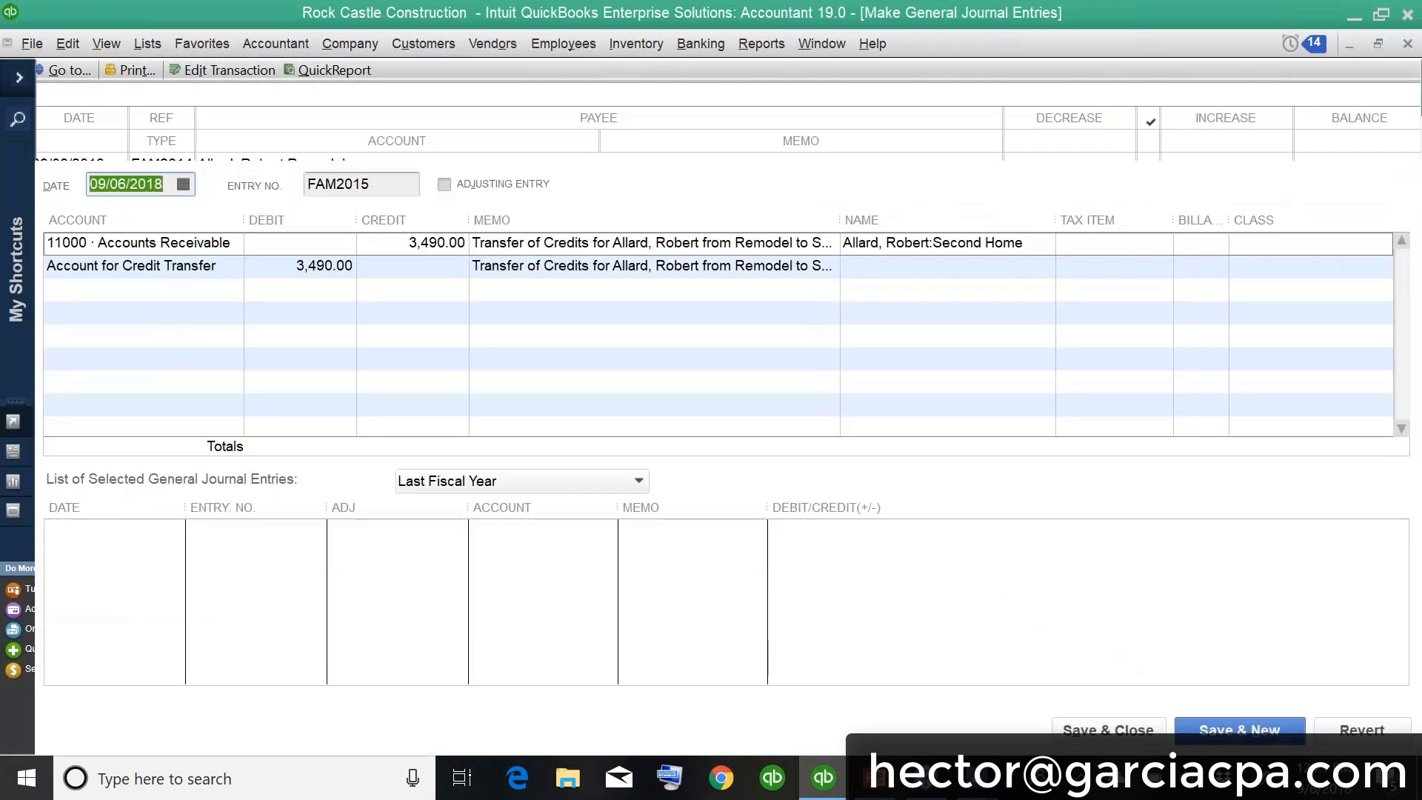
left_click(387, 273)
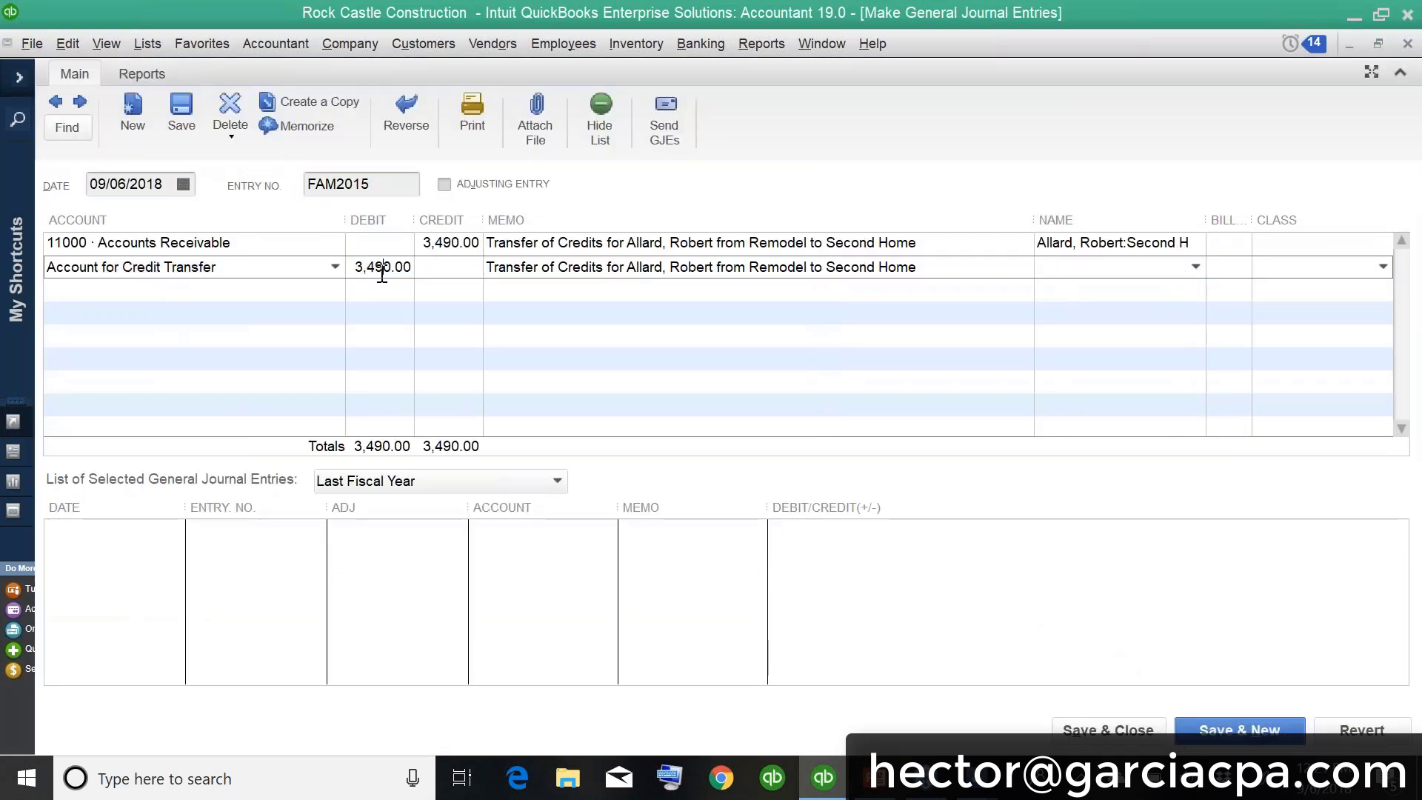
left_click(468, 242)
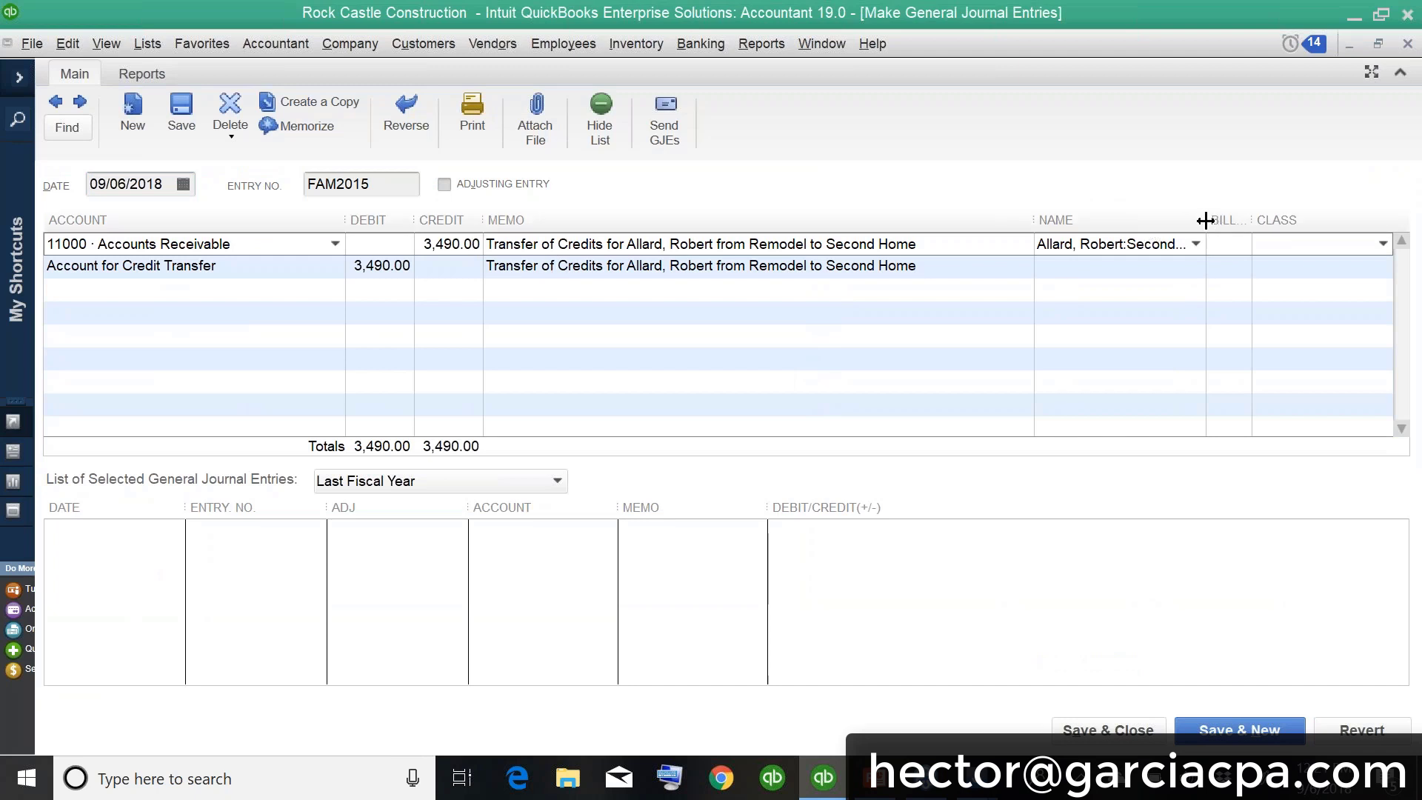
left_click_drag(1209, 219, 1259, 220)
left_click(1224, 245)
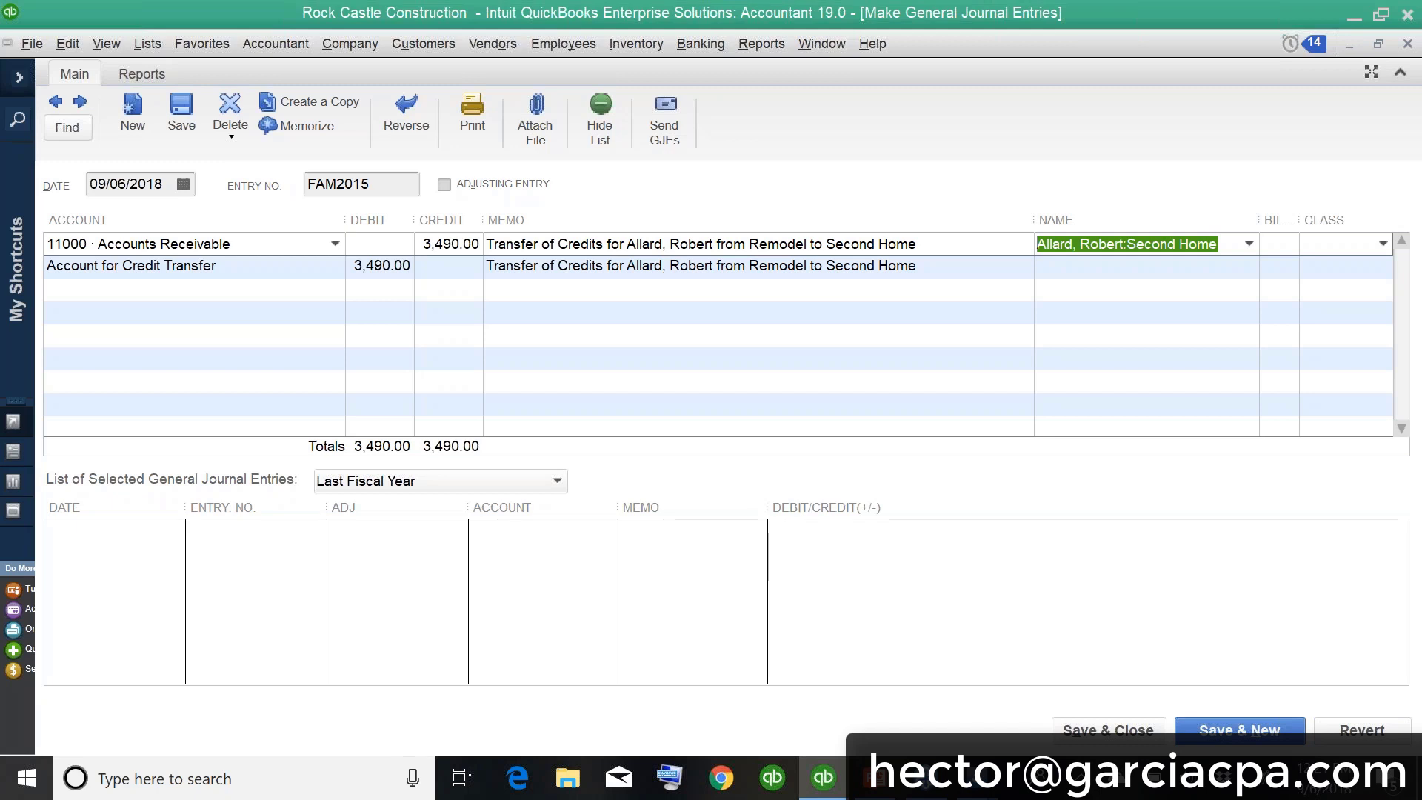
- Attempt to delete journal entry FAM2015, then decline the warning so the linked transfer stays
left_click(238, 106)
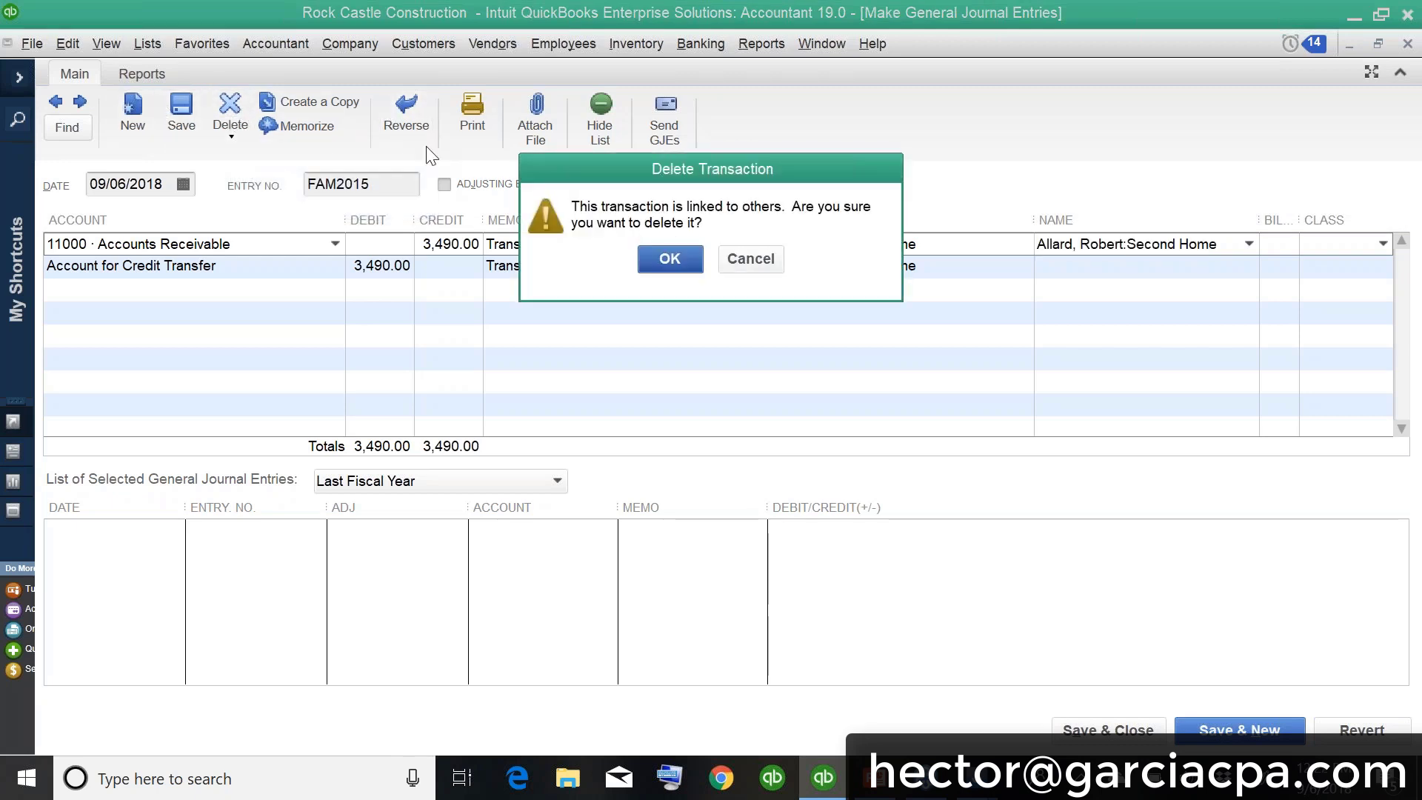
left_click(670, 262)
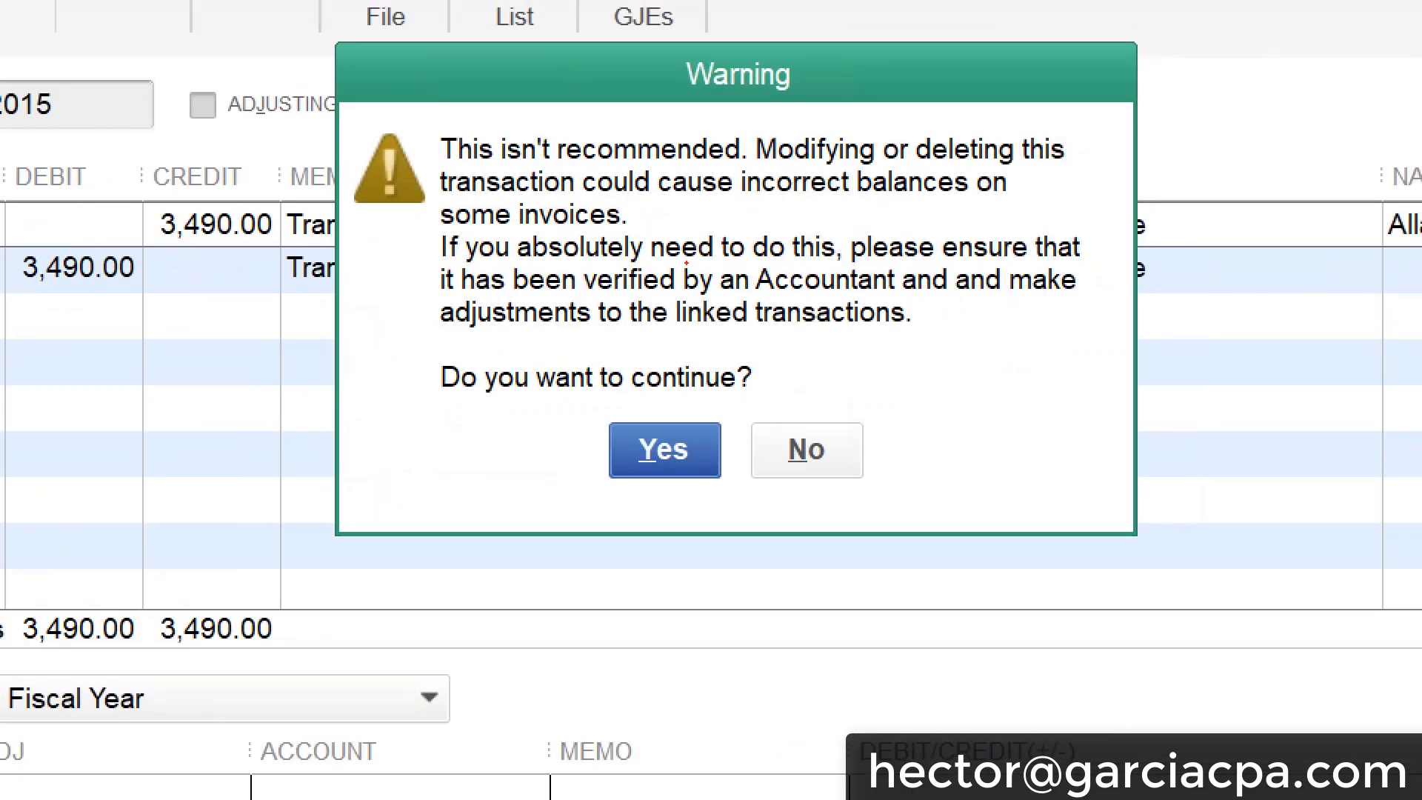
mouse_move(1085, 3)
left_mouse_down()
mouse_move(598, 3)
mouse_move(171, 130)
mouse_move(840, 585)
mouse_move(1084, 3)
left_mouse_up()
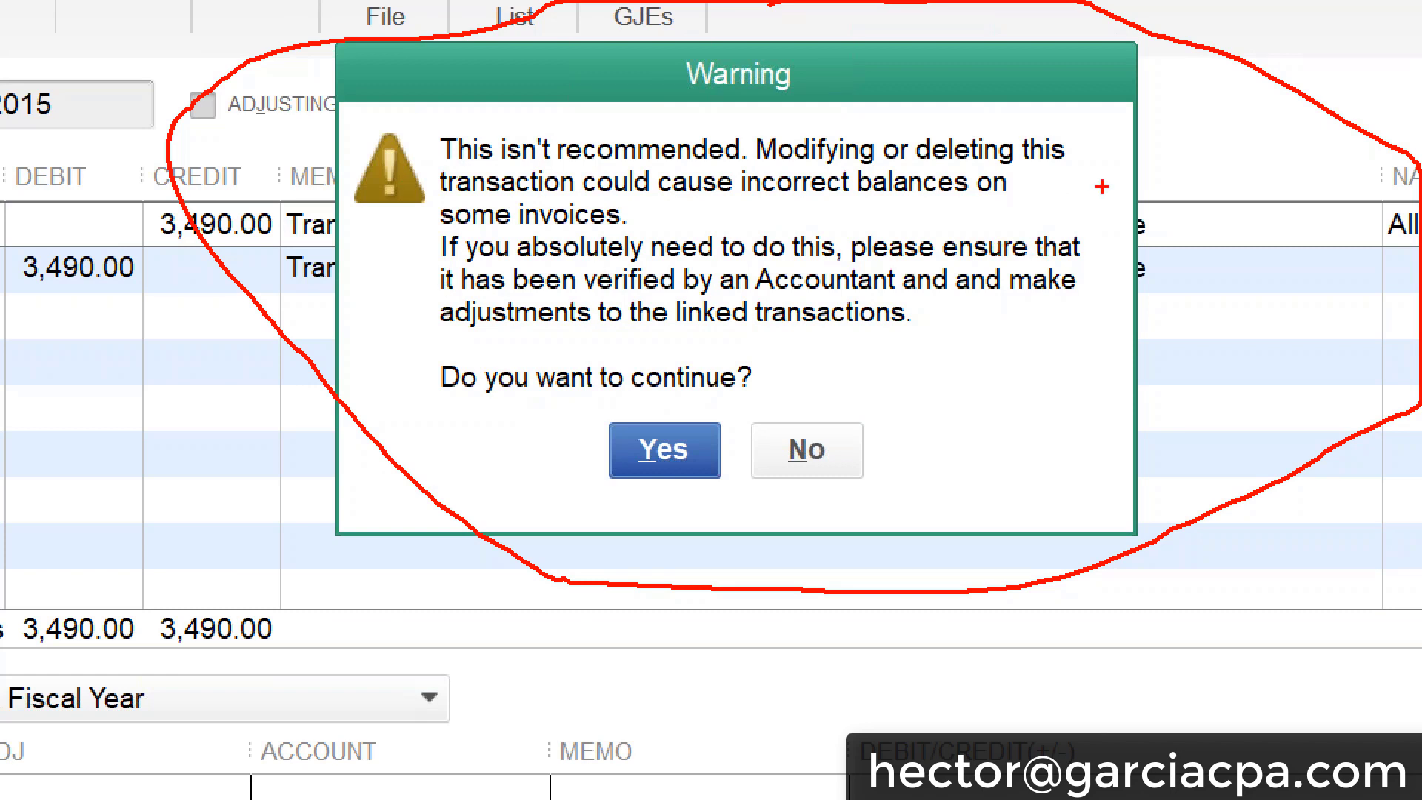
left_click_drag(744, 198, 1016, 206)
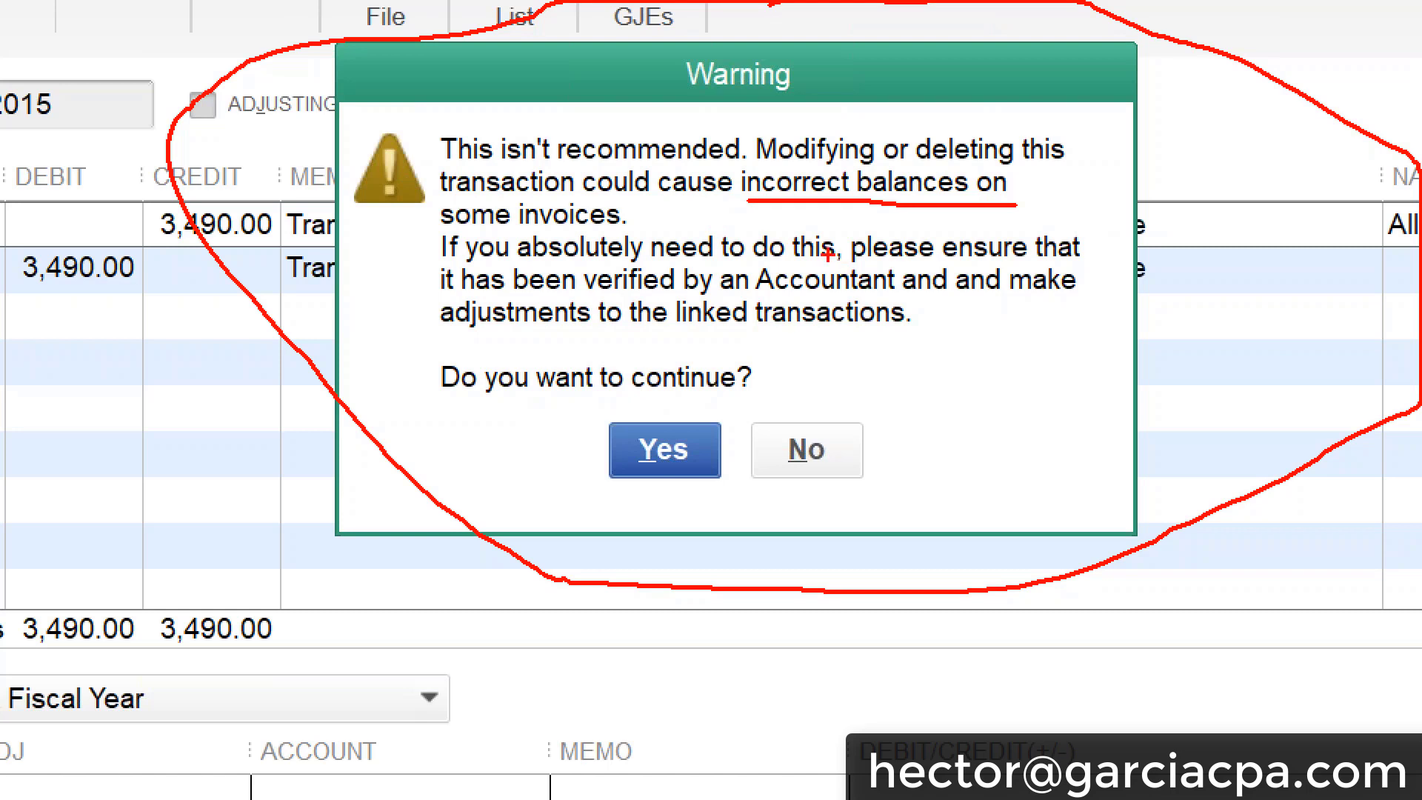
mouse_move(849, 260)
left_mouse_down()
mouse_move(915, 269)
mouse_move(1103, 234)
left_mouse_up()
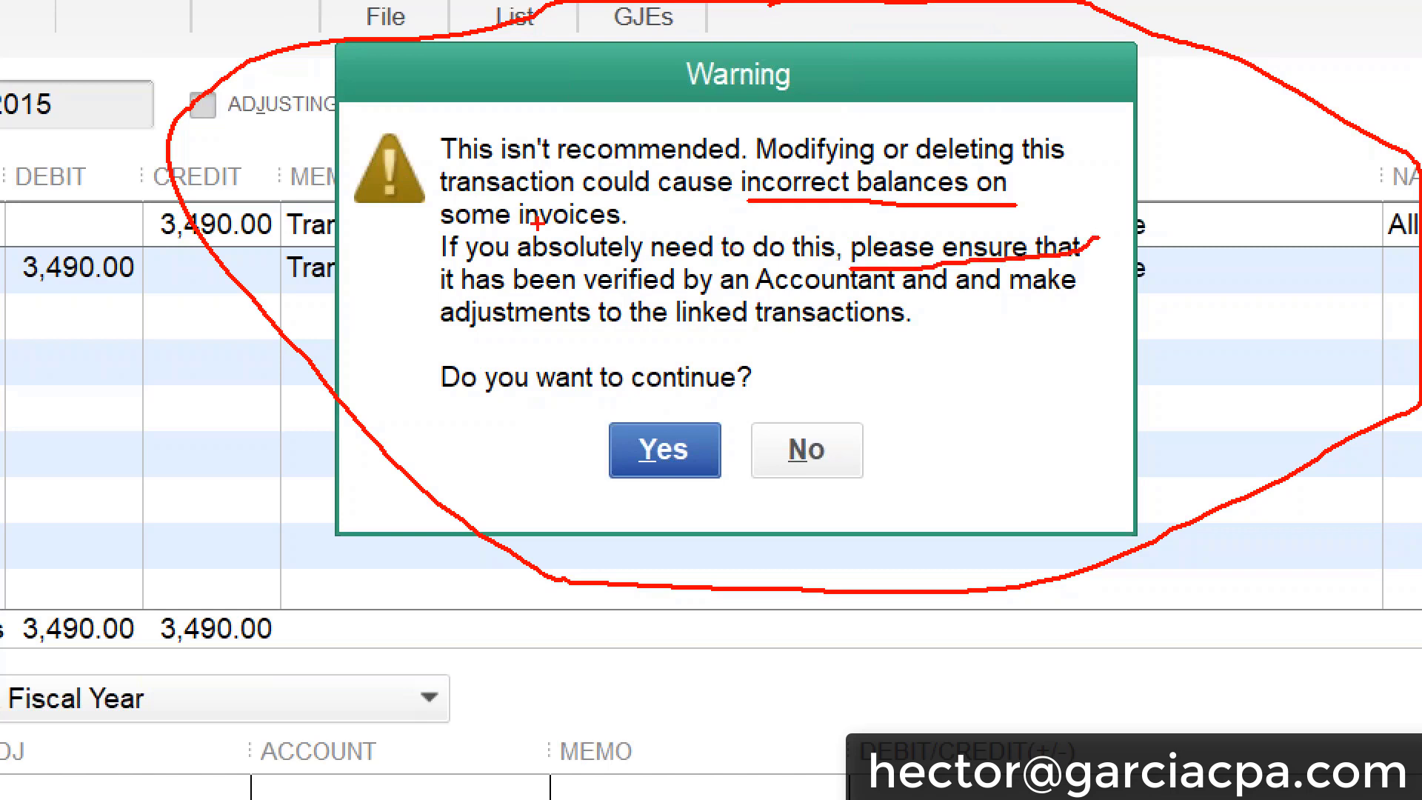
mouse_move(432, 315)
left_mouse_down()
mouse_move(611, 317)
mouse_move(874, 289)
mouse_move(814, 298)
mouse_move(855, 289)
mouse_move(844, 280)
left_mouse_up()
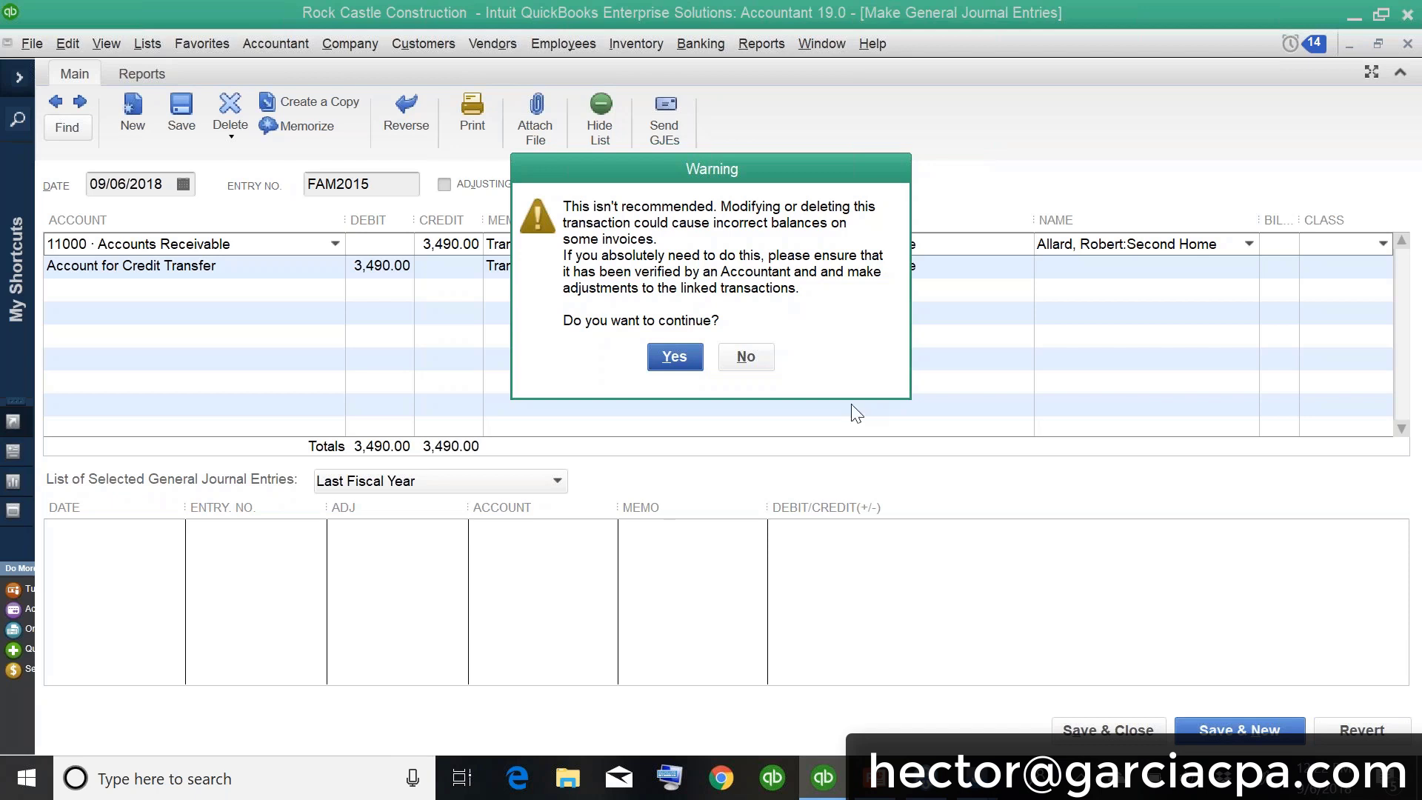
left_click(745, 357)
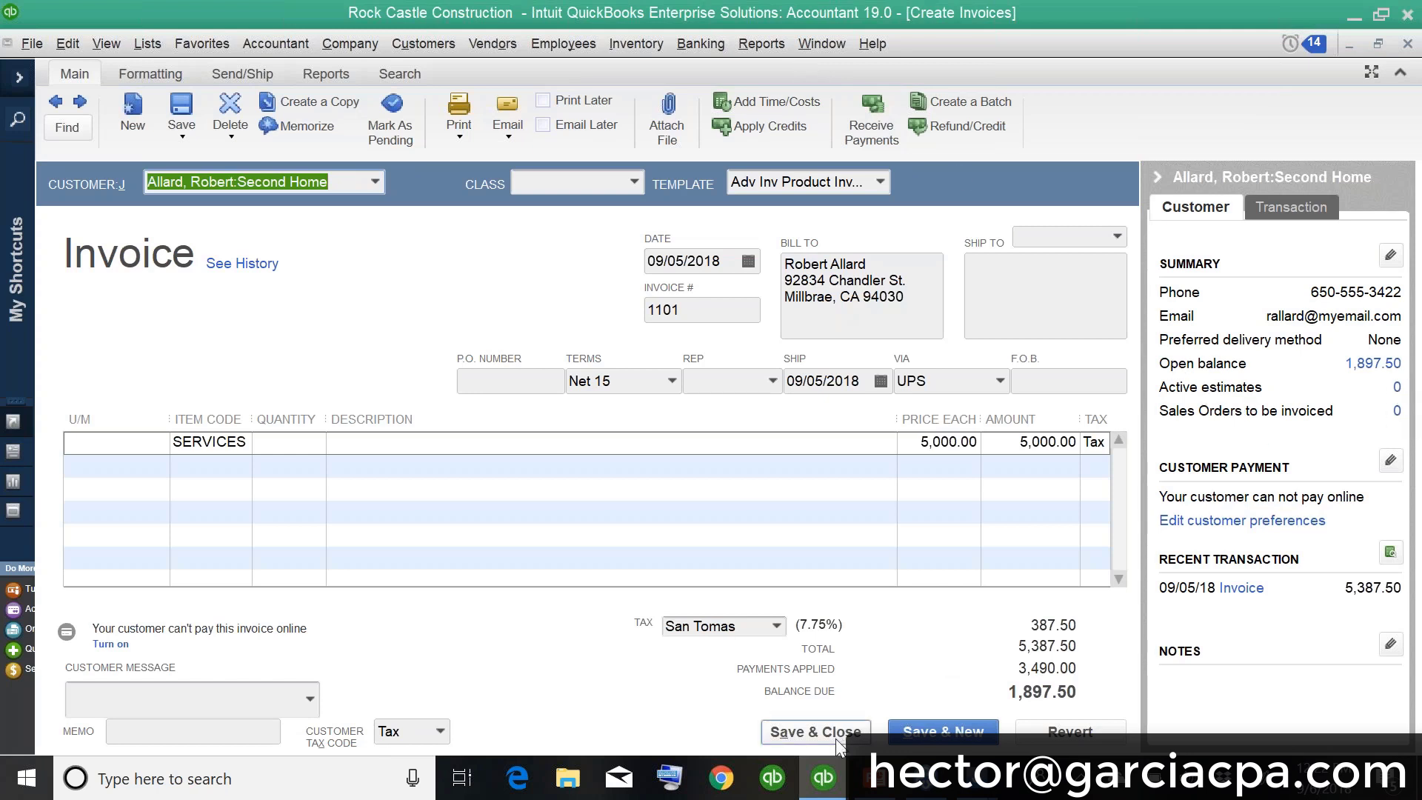
- Return to the PowerPoint slide show and advance to slide 15, 'Condense Audit Trail Removal'
key("alt+Tab")
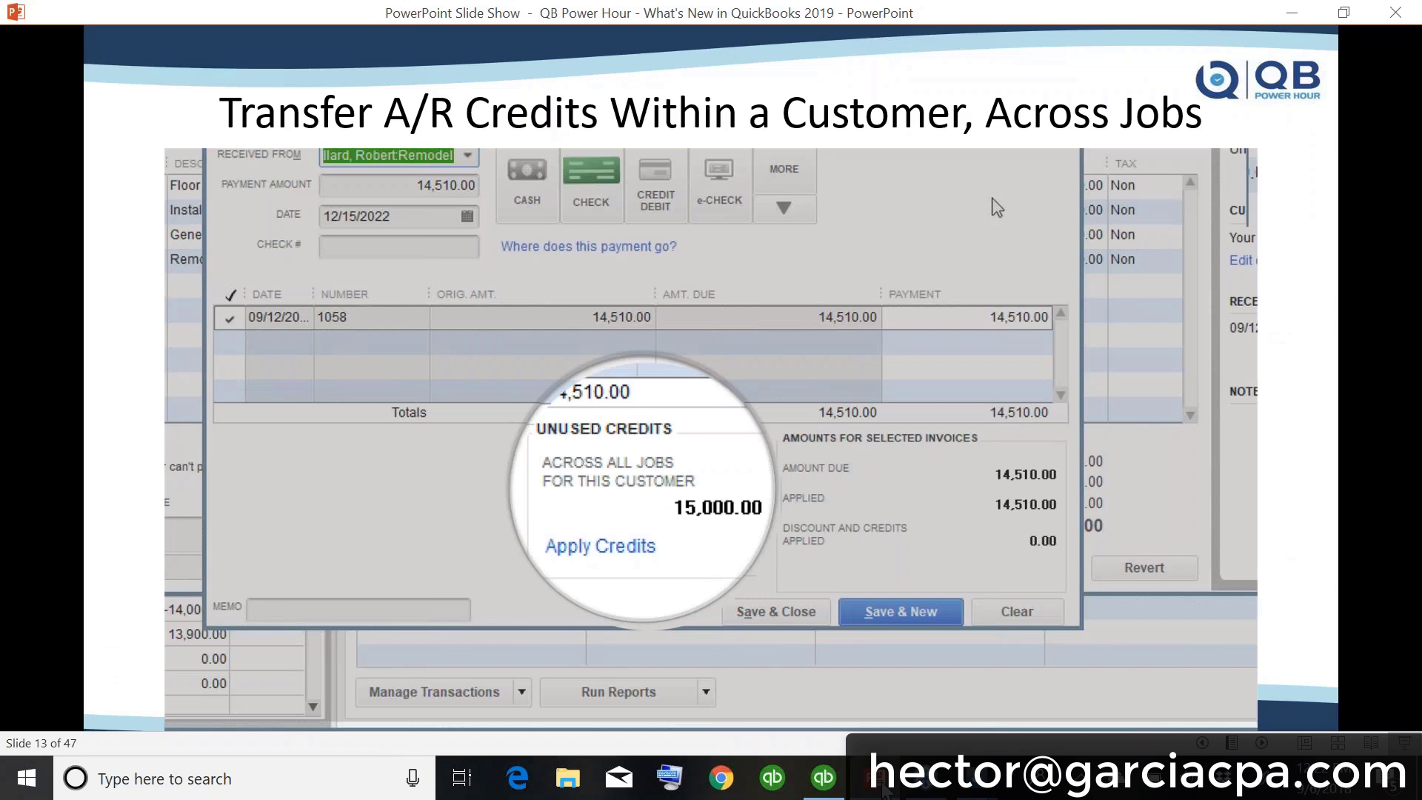
left_click(807, 638)
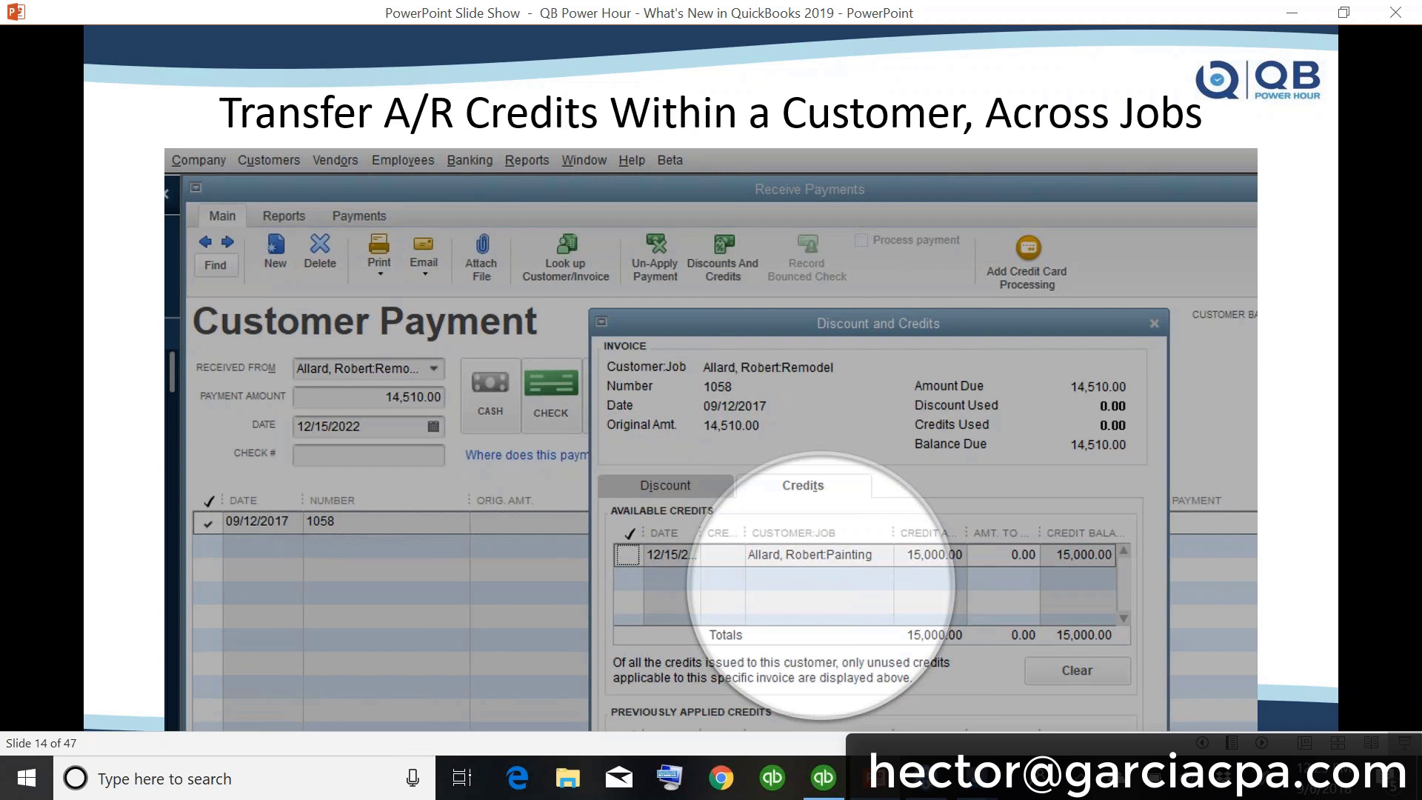
key("Right")
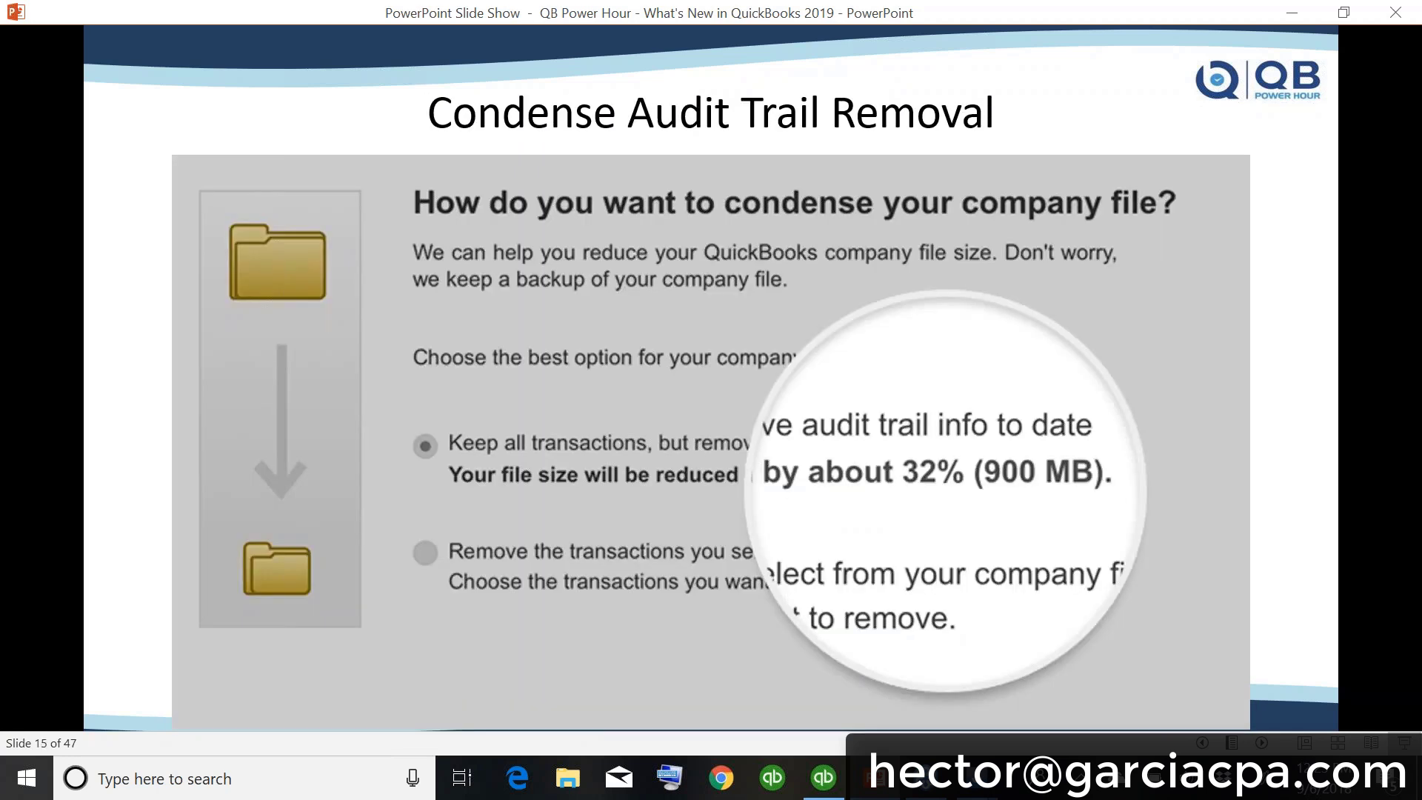